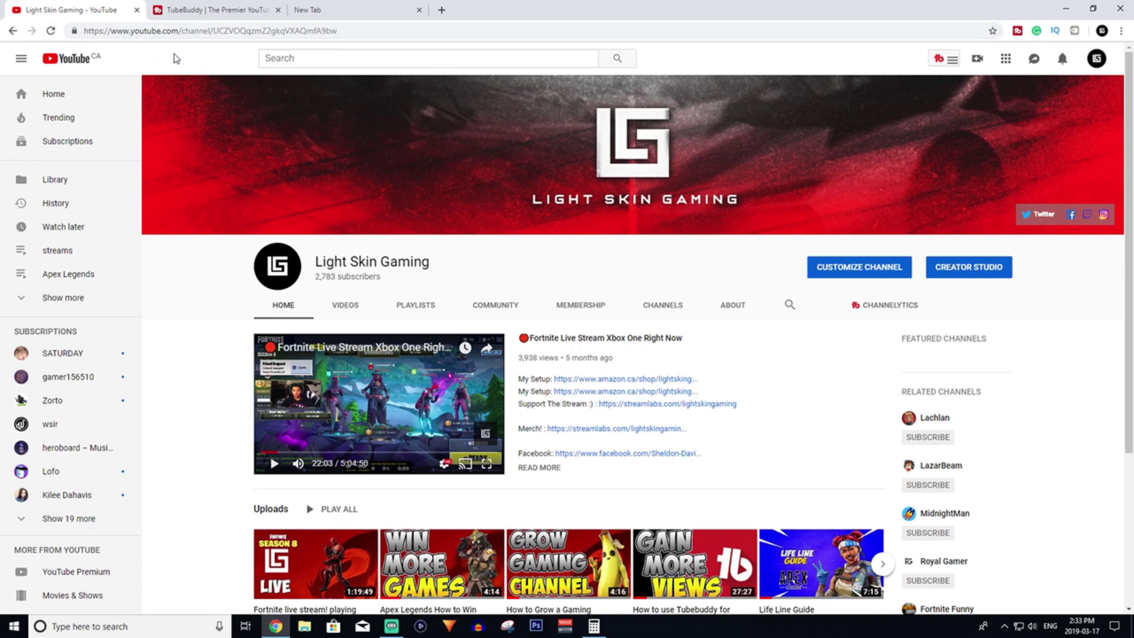
Sign in to TubeBuddy with Google using the channel's account to reach the Home dashboard.
{"action": "left_click", "coordinate": [209, 10]}
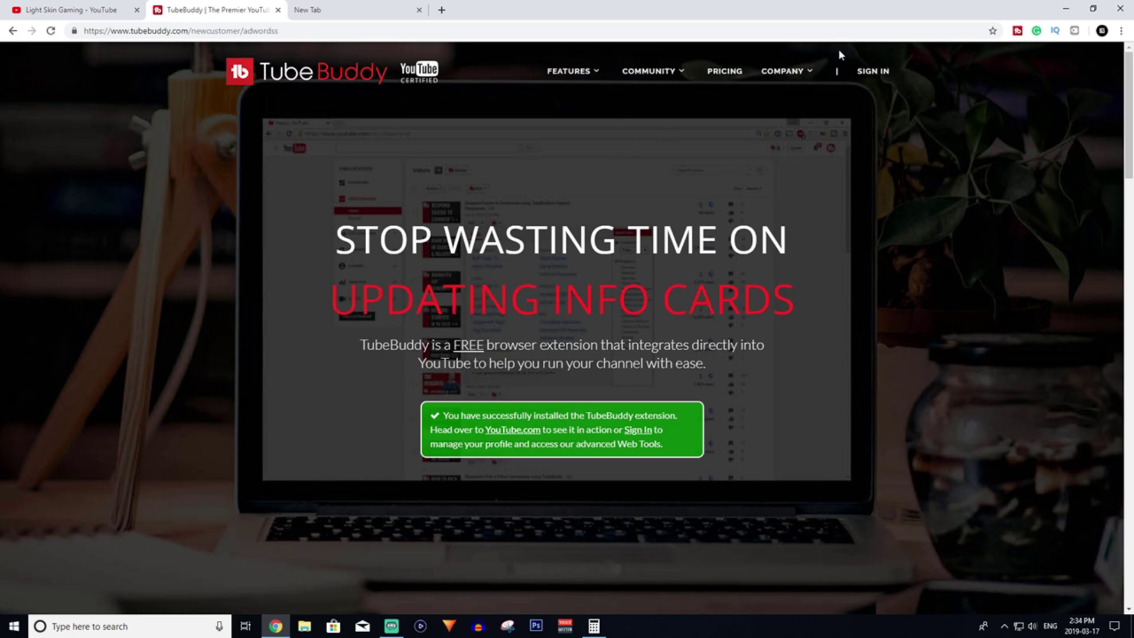
{"action": "mouse_move", "coordinate": [833, 72]}
{"action": "left_click", "coordinate": [868, 72]}
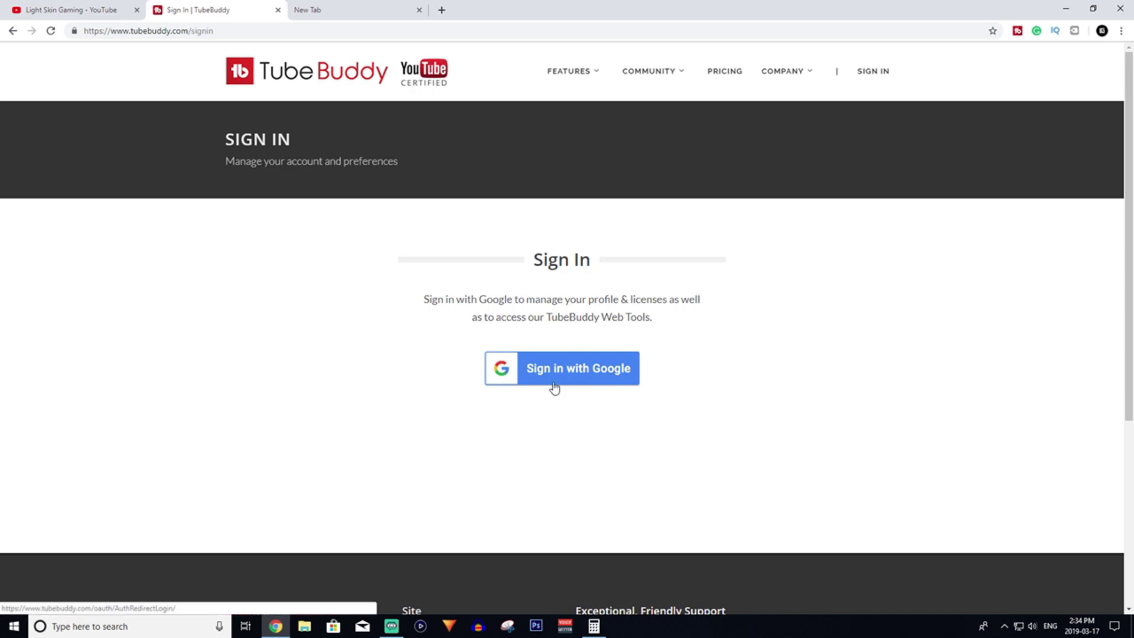
{"action": "left_click", "coordinate": [552, 385]}
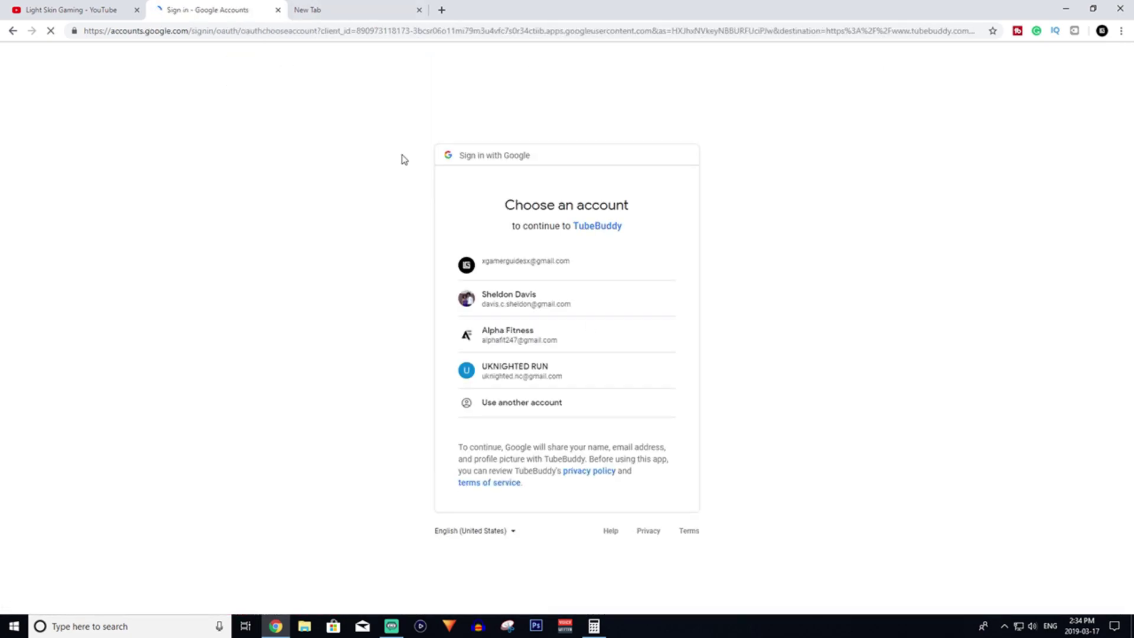
{"action": "left_click", "coordinate": [503, 262]}
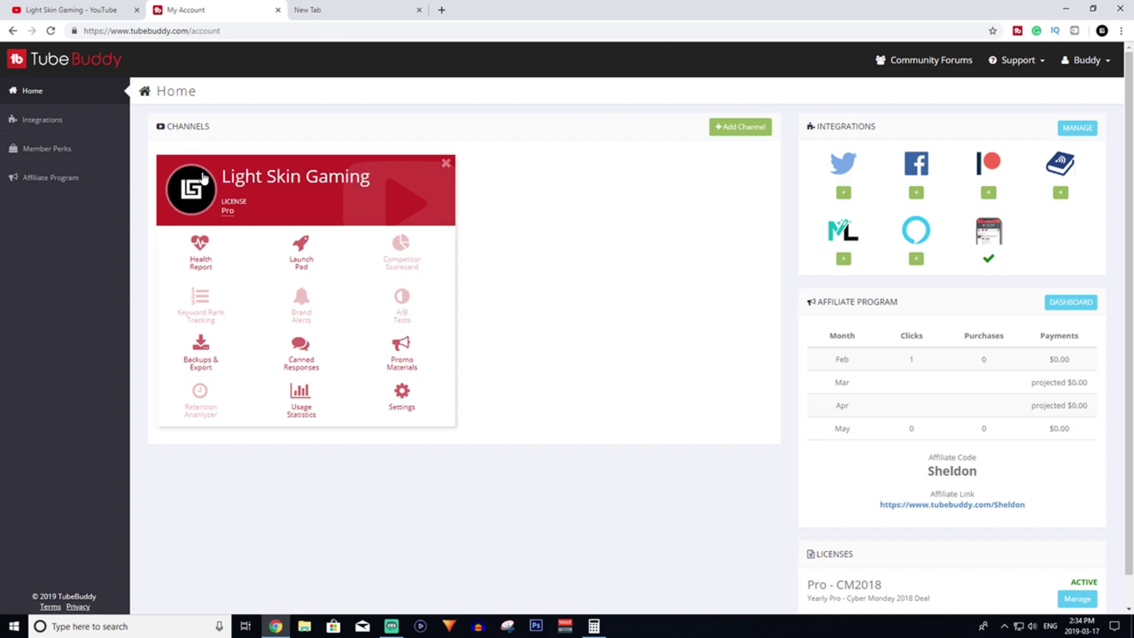
{"action": "left_click", "coordinate": [68, 183]}
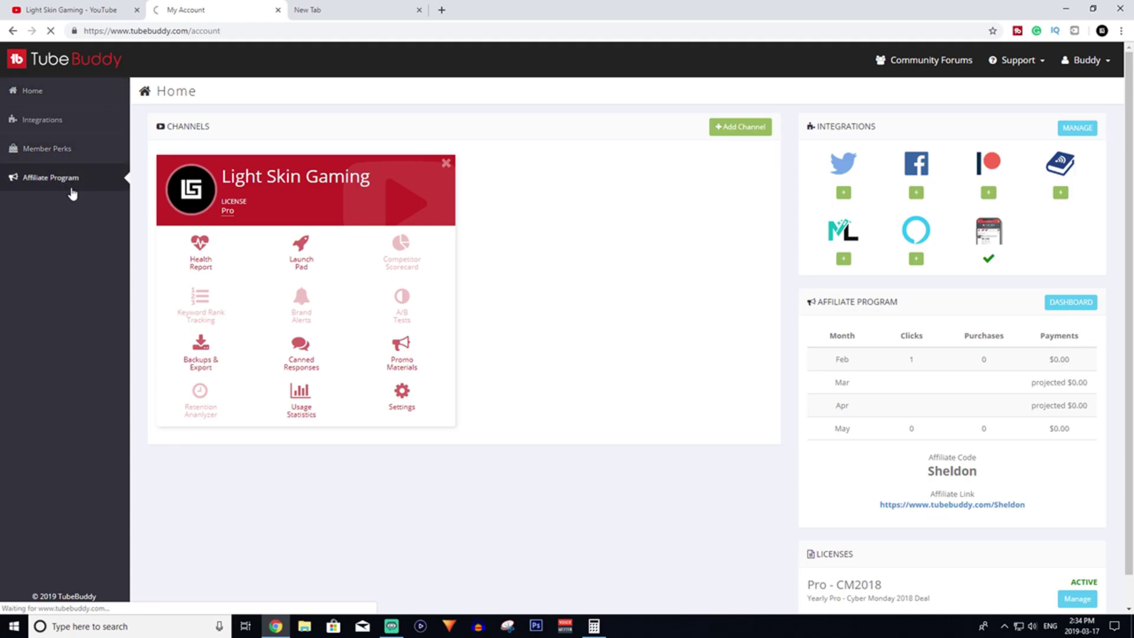
{"action": "left_click", "coordinate": [65, 152]}
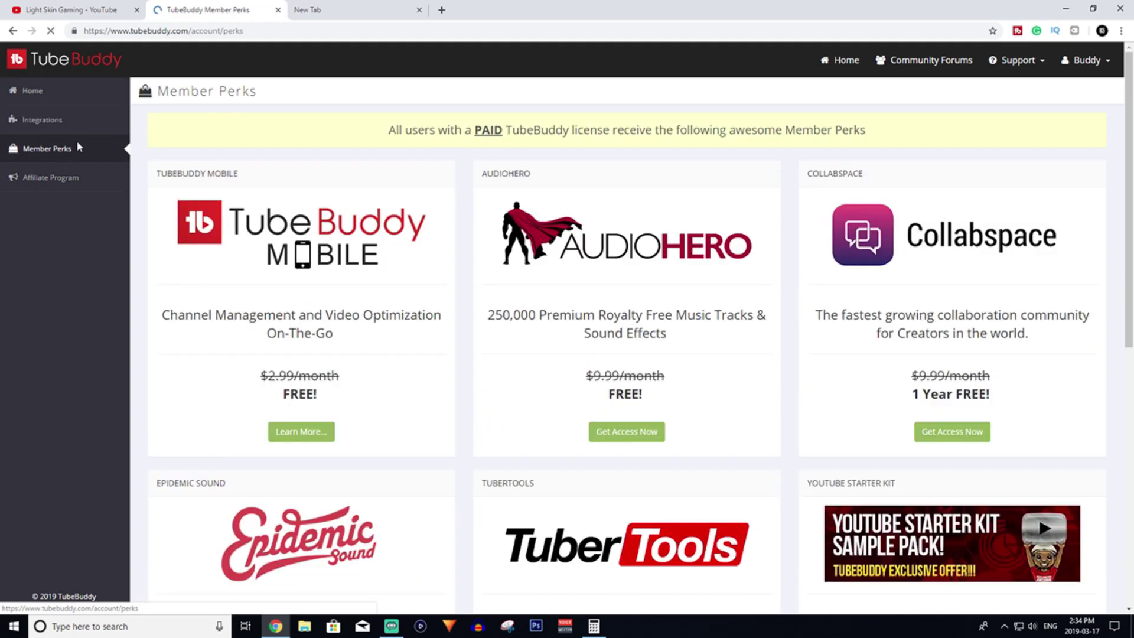
{"action": "scroll", "coordinate": [735, 348], "scroll_direction": "down", "scroll_amount": 2}
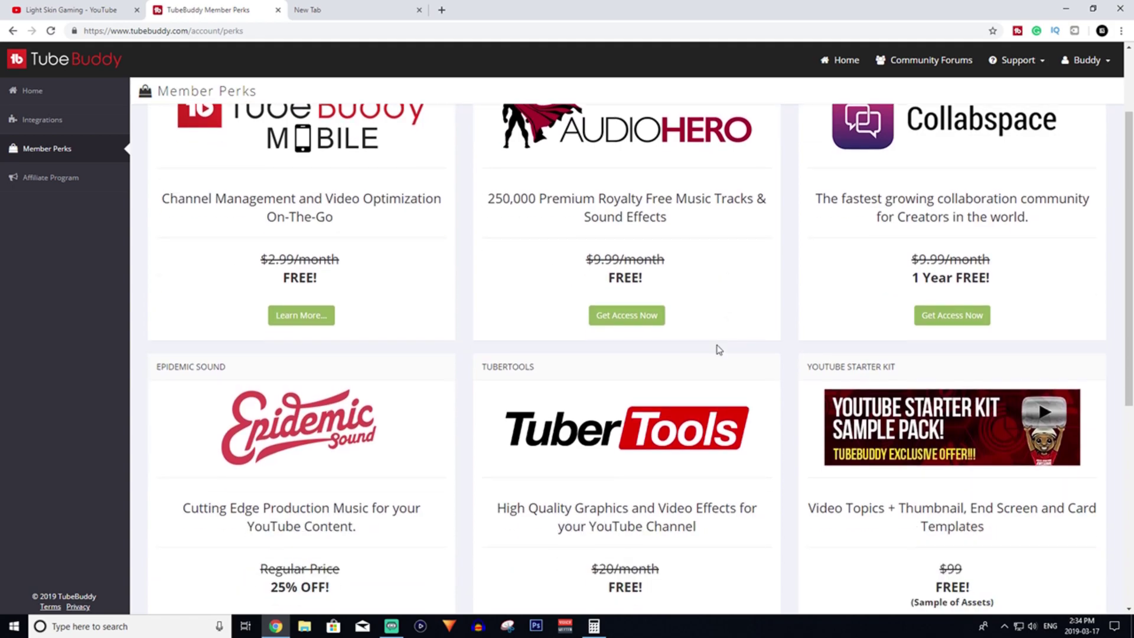
{"action": "scroll", "coordinate": [793, 431], "scroll_direction": "up", "scroll_amount": 2}
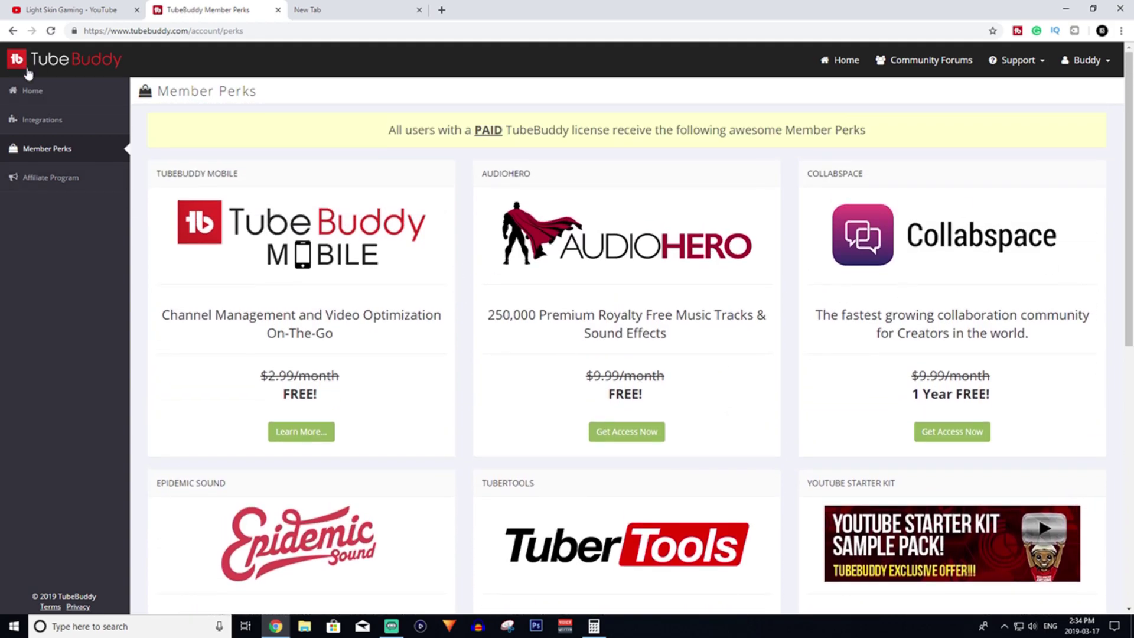
{"action": "left_click", "coordinate": [23, 121]}
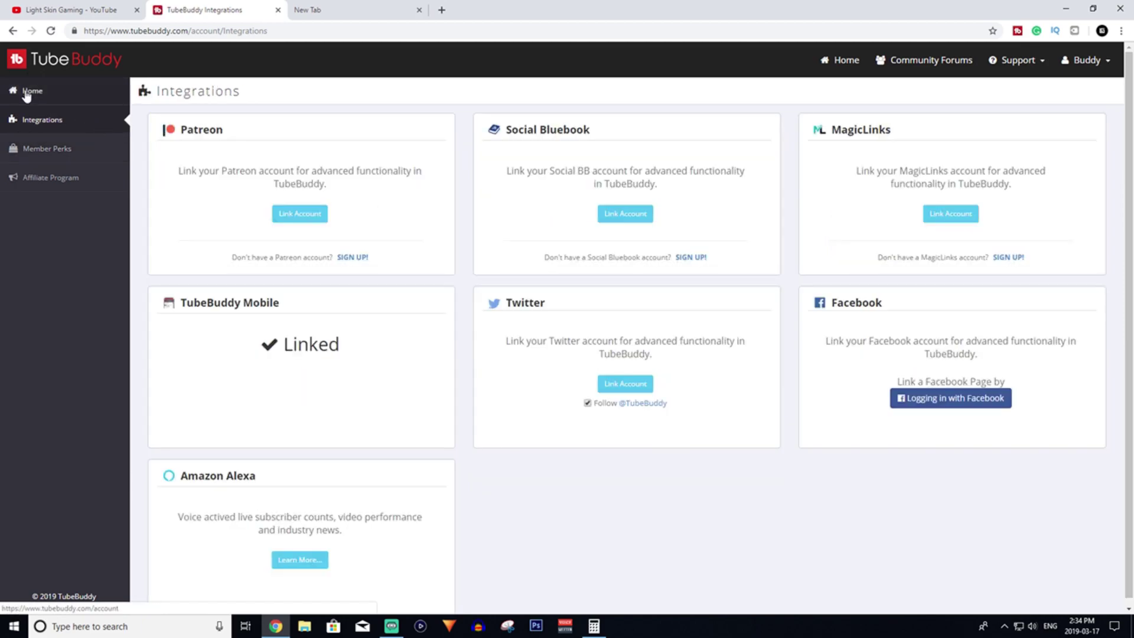
{"action": "left_click", "coordinate": [28, 91]}
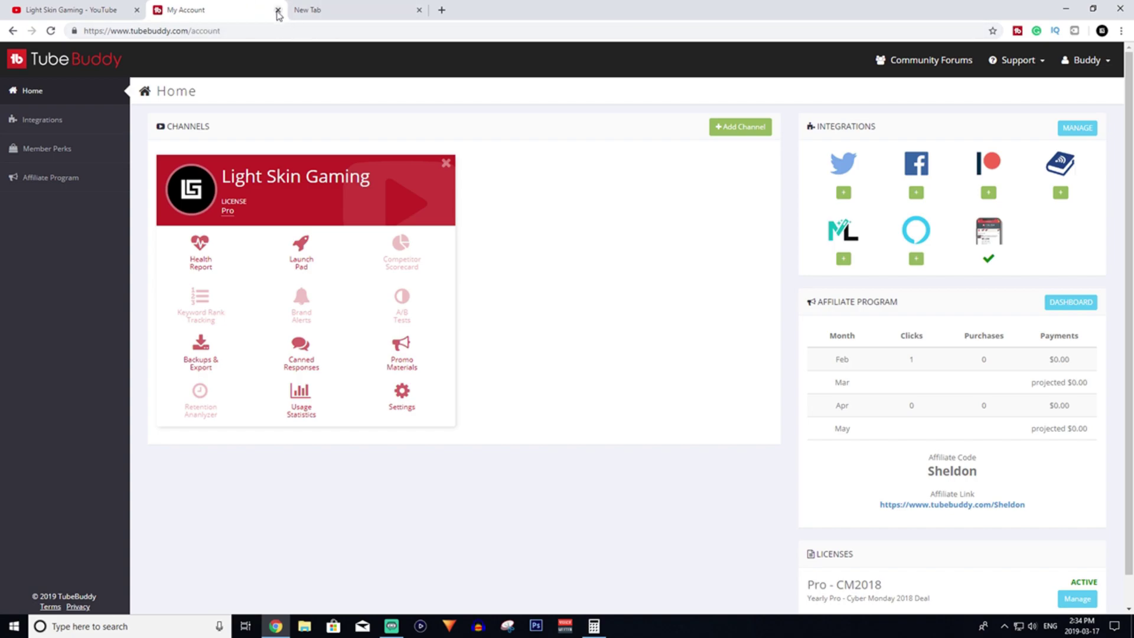
Close the account tab and search 'chrome extentions' to reach the Chrome Web Store Extensions page.
{"action": "left_click", "coordinate": [278, 11]}
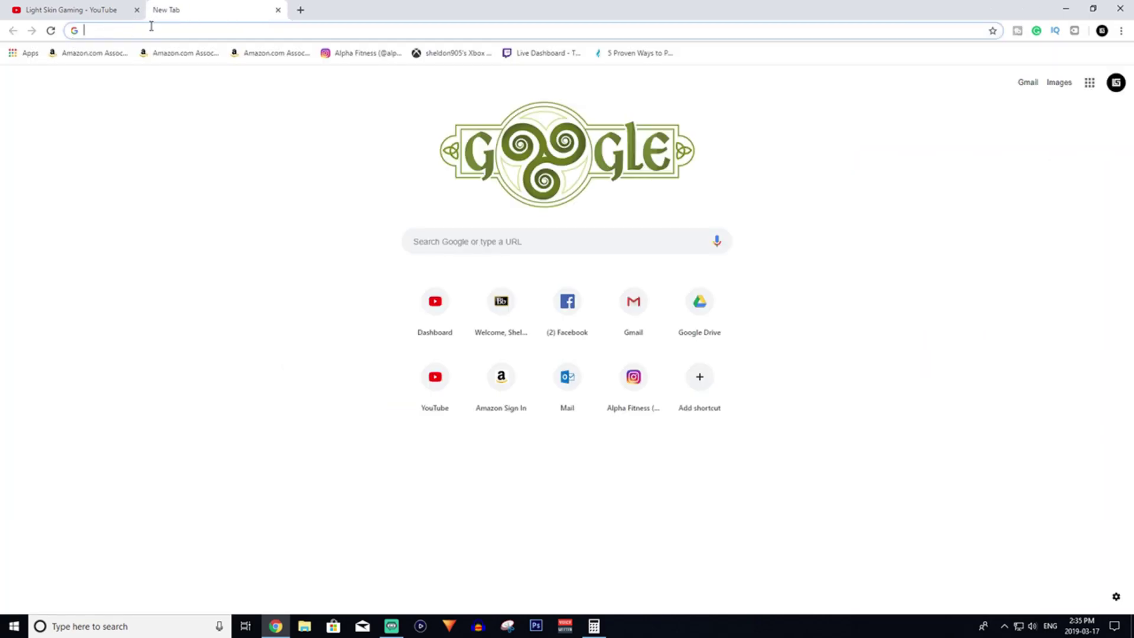
{"action": "type", "text": "chrome extentions"}
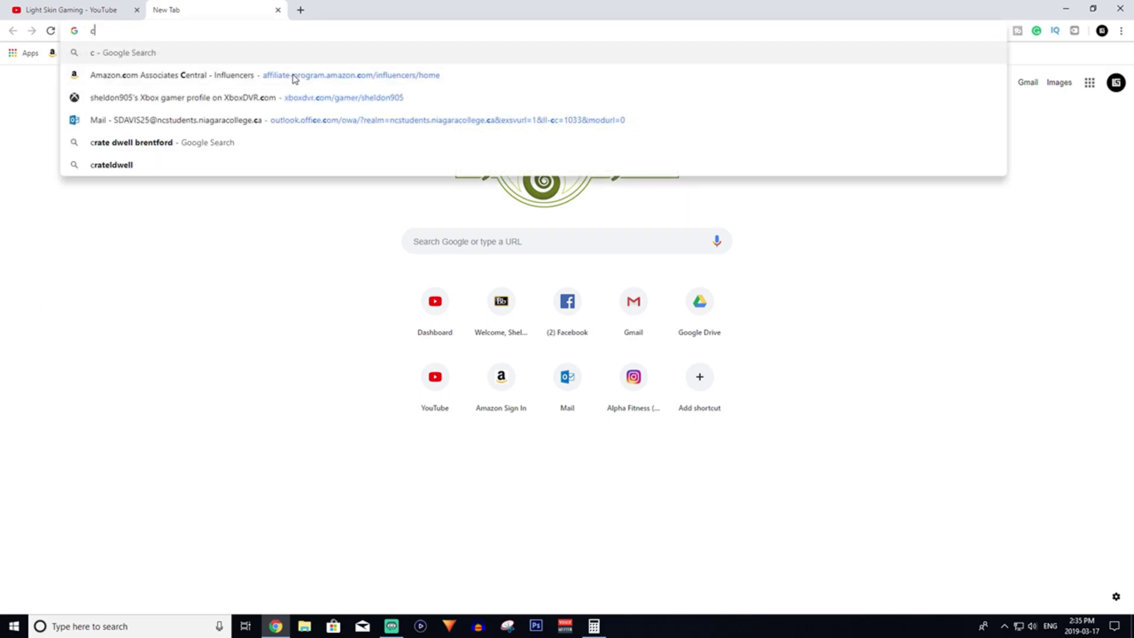
{"action": "left_click", "coordinate": [201, 71]}
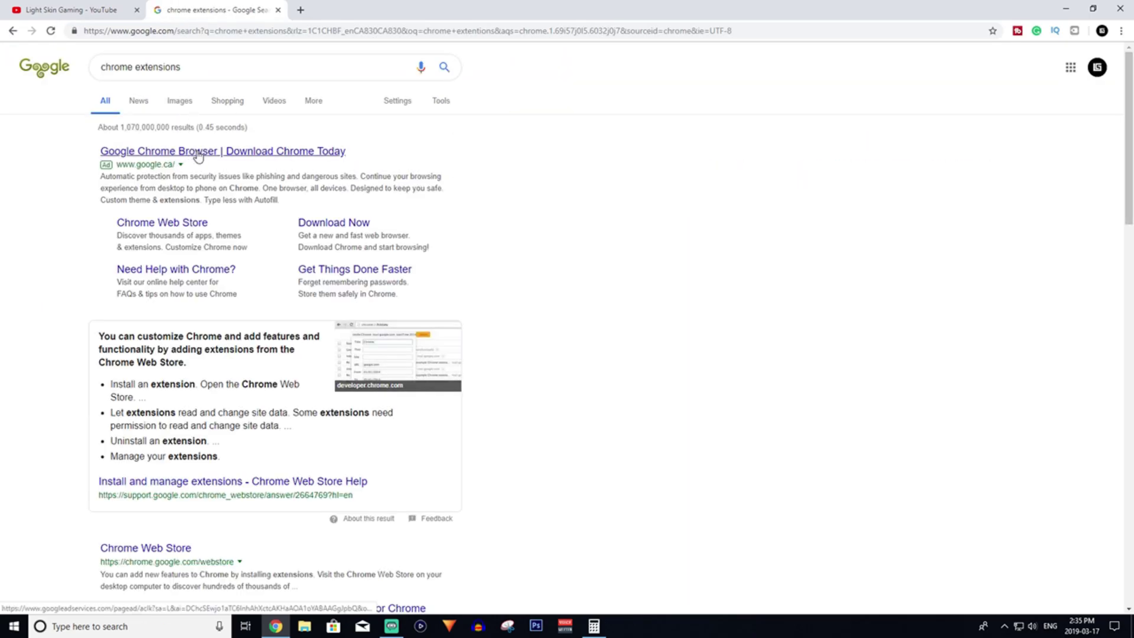
{"action": "left_click", "coordinate": [268, 155]}
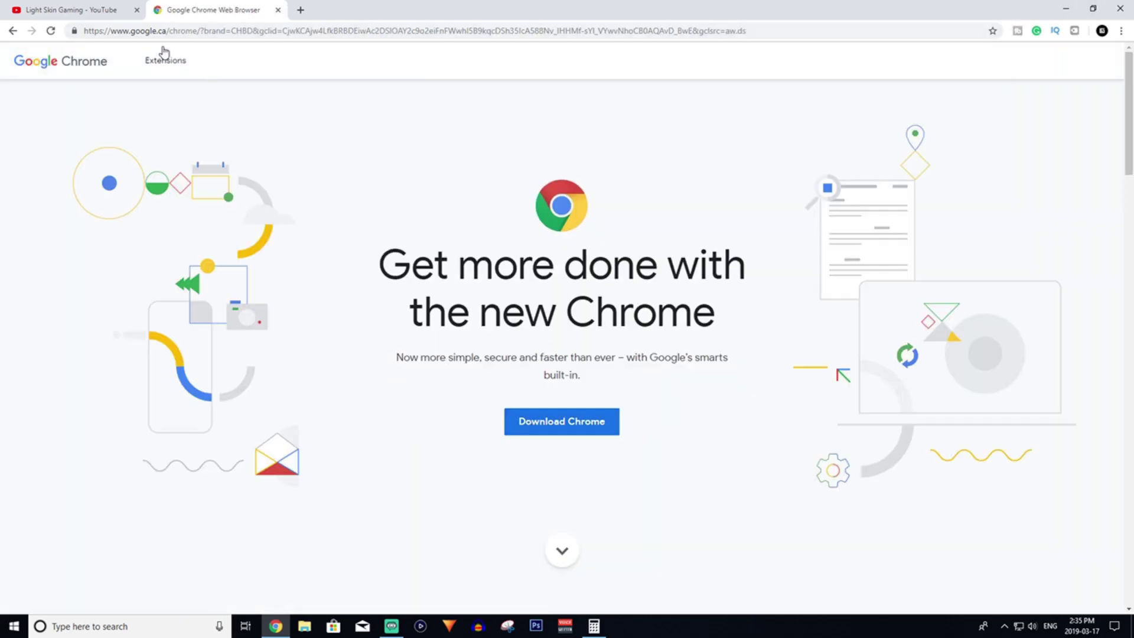
{"action": "left_click", "coordinate": [164, 59]}
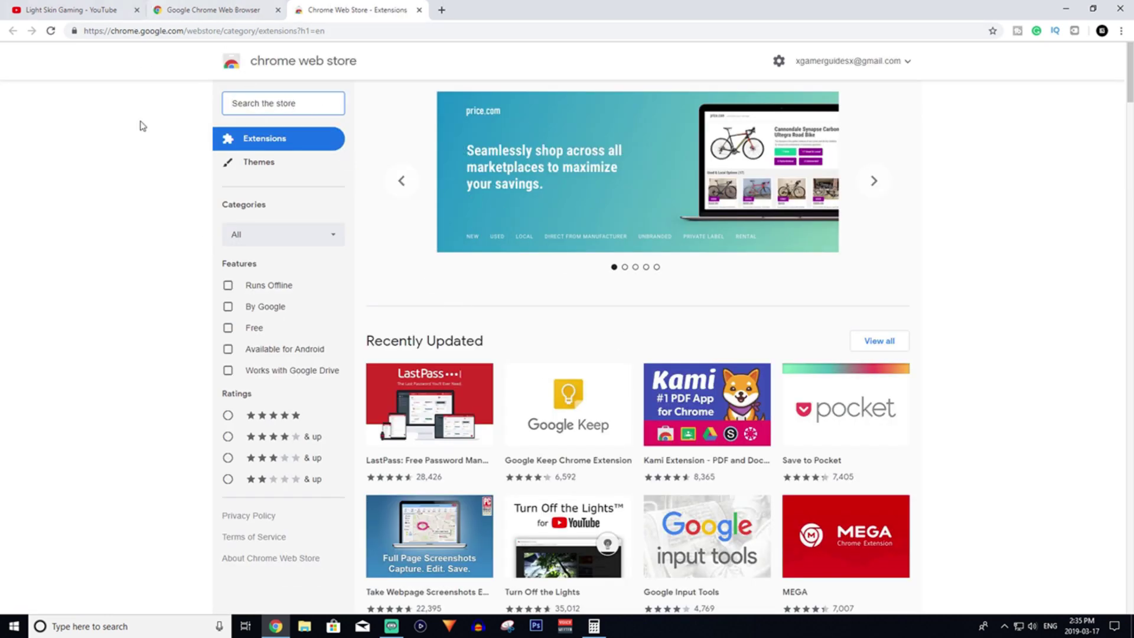
Search the Chrome Web Store for 'tube buddy' to find TubeBuddy for YouTube.
{"action": "type", "text": "tube"}
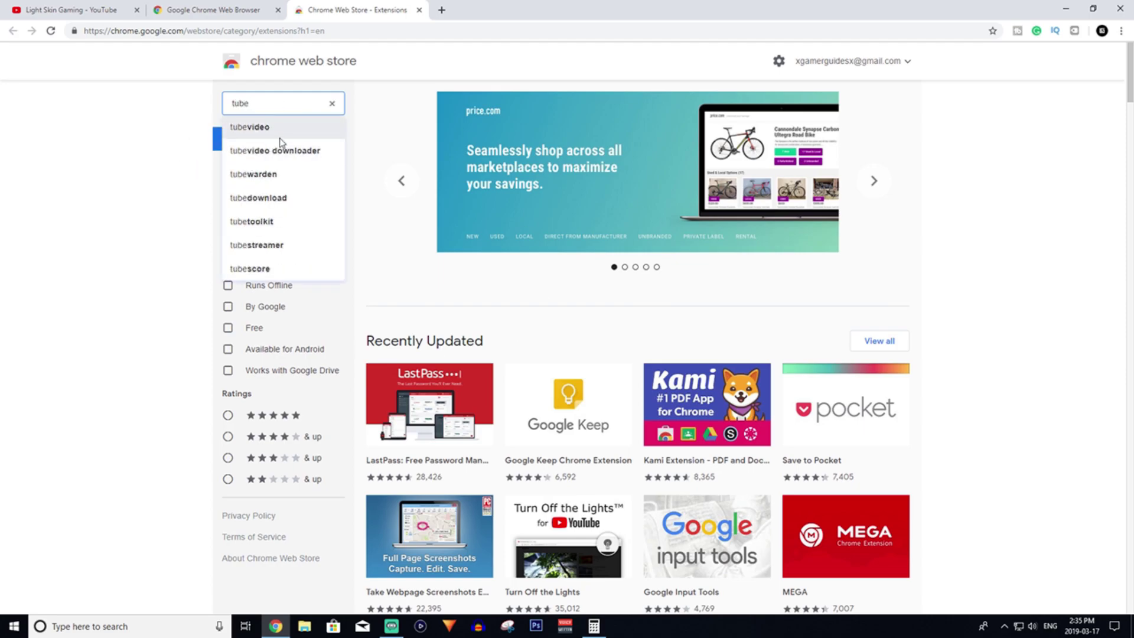
{"action": "type", "text": " buddy"}
{"action": "key", "text": "Return"}
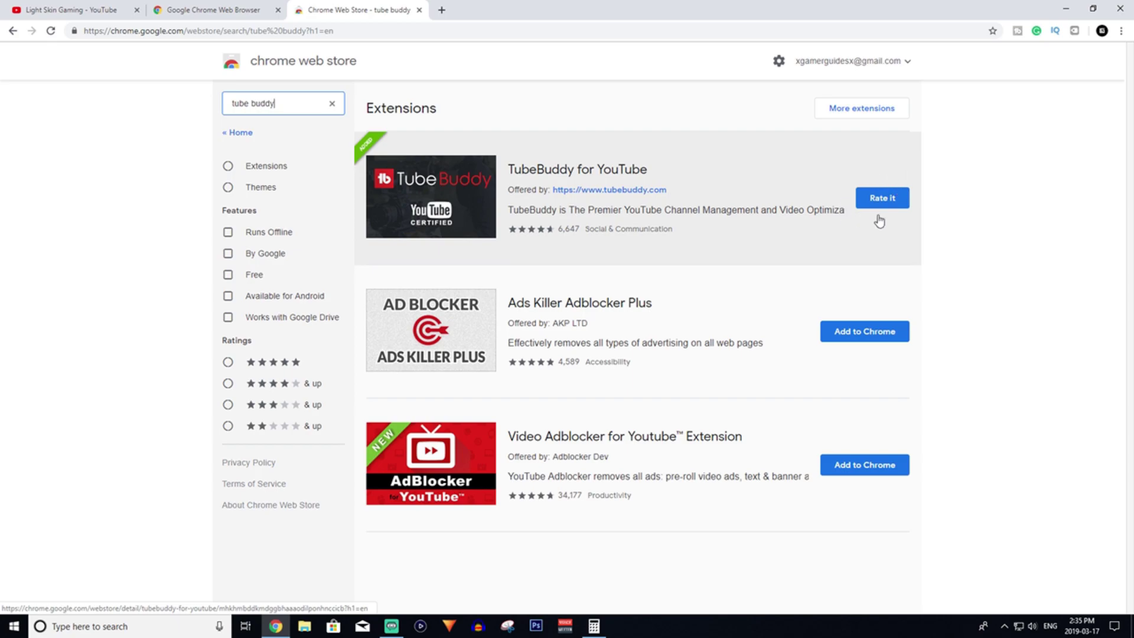
Close the Web Store and Chrome page tabs and open the channel's Creator Studio.
{"action": "left_click", "coordinate": [419, 10]}
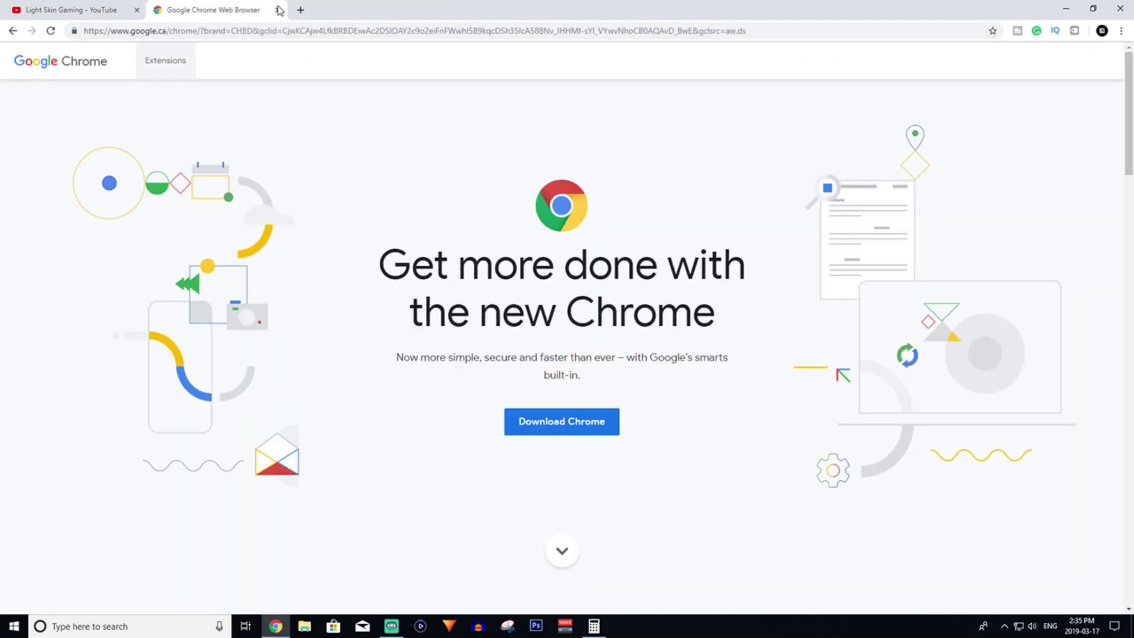
{"action": "left_click", "coordinate": [279, 10]}
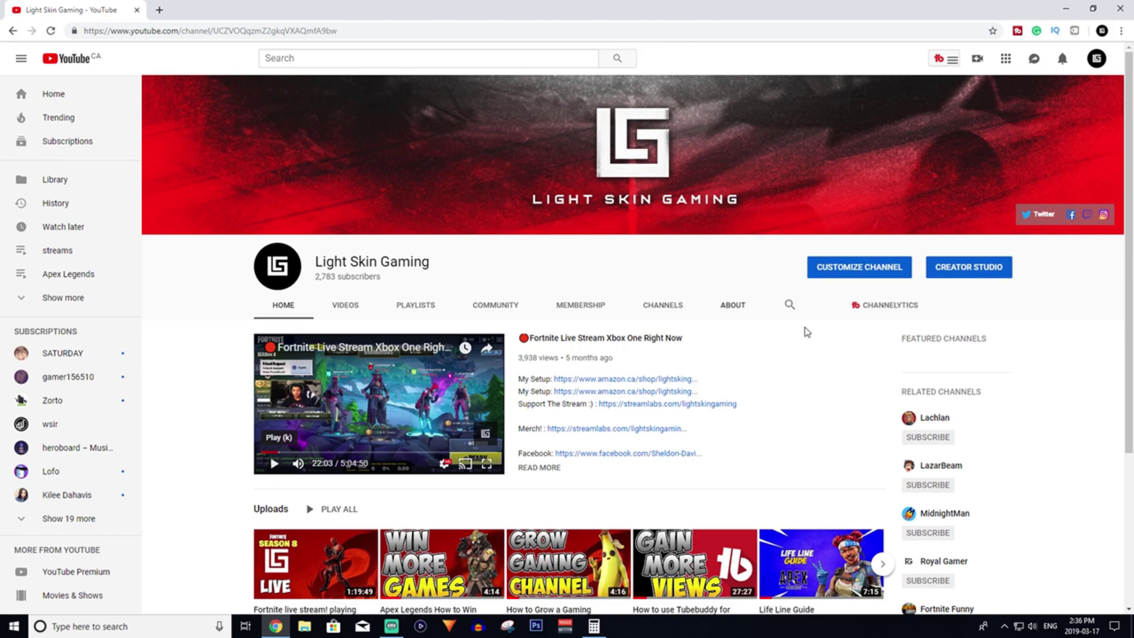
{"action": "left_click", "coordinate": [964, 275]}
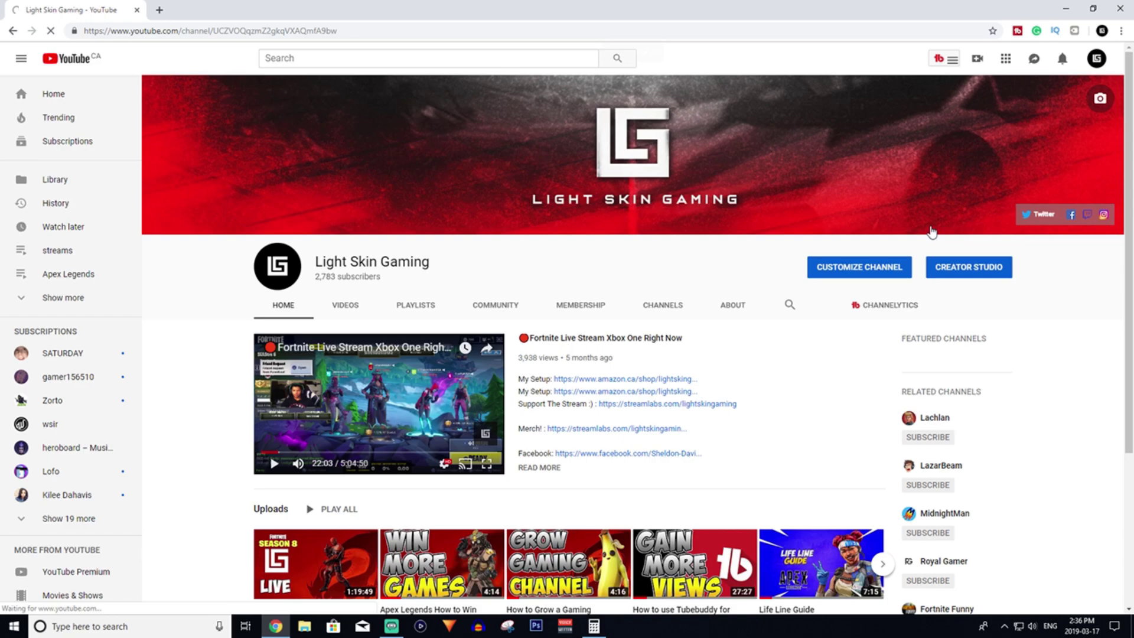
Bring up the TubeBuddy extension menu from the YouTube toolbar.
{"action": "left_click", "coordinate": [1023, 61]}
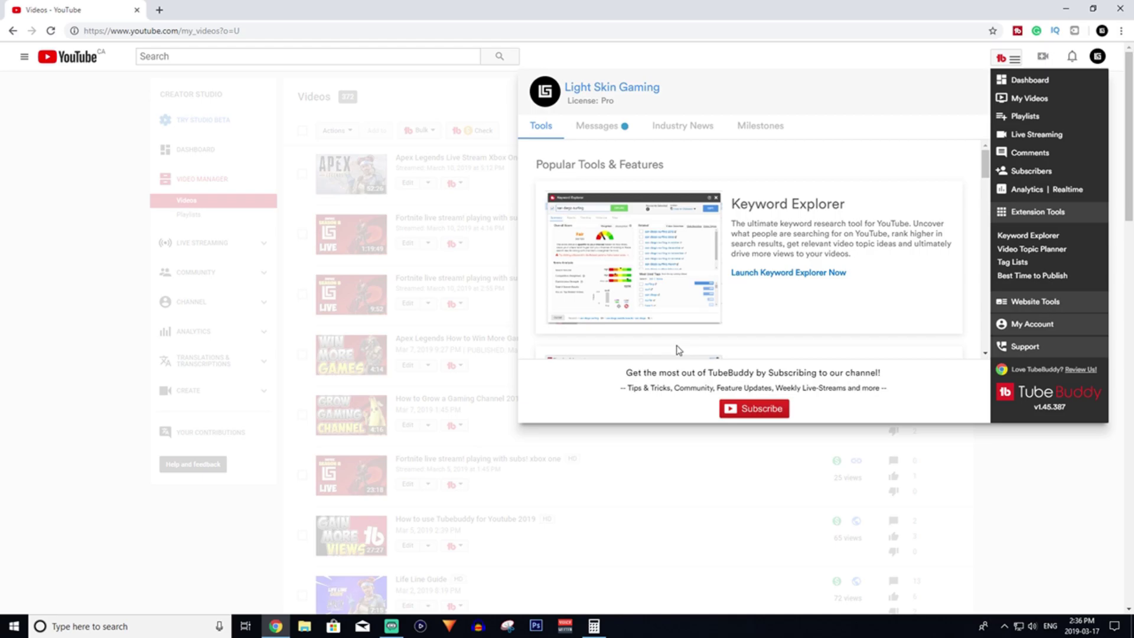
{"action": "left_click", "coordinate": [945, 472]}
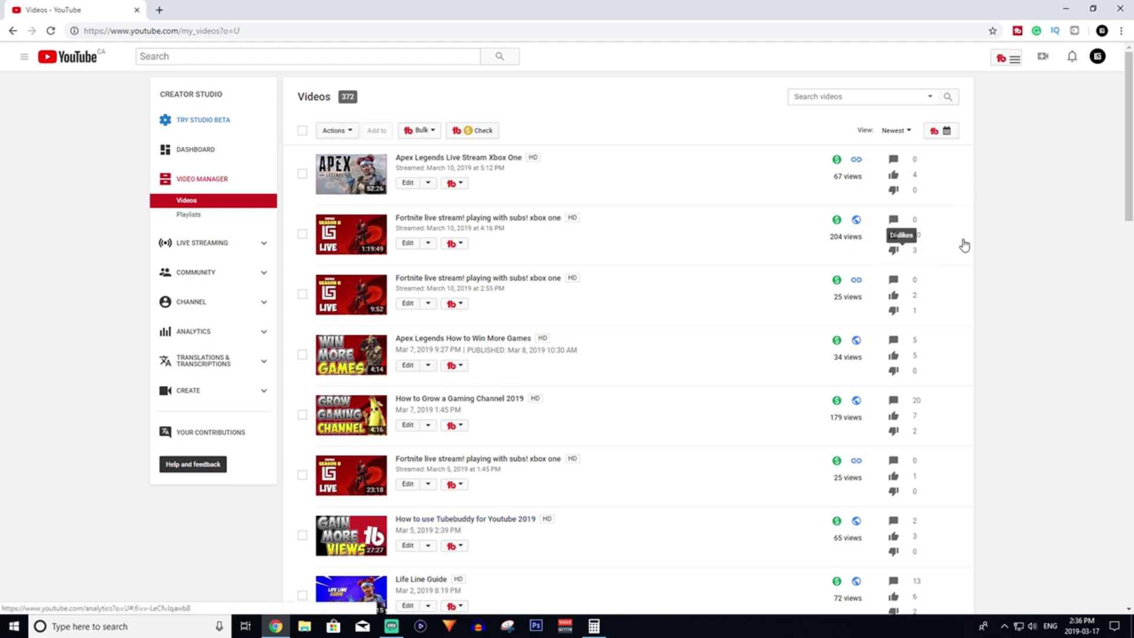
{"action": "left_click", "coordinate": [1010, 59]}
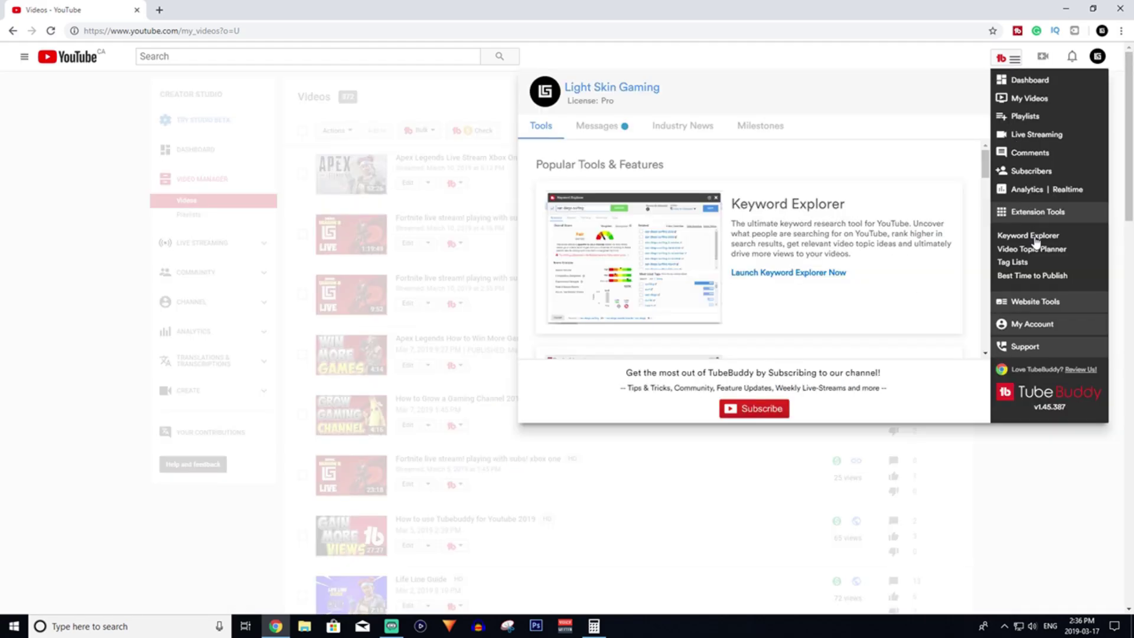
Explore 'how to grow youtube channel with tubebuddy' in Keyword Explorer for its 74/100 score.
{"action": "left_click", "coordinate": [1035, 236]}
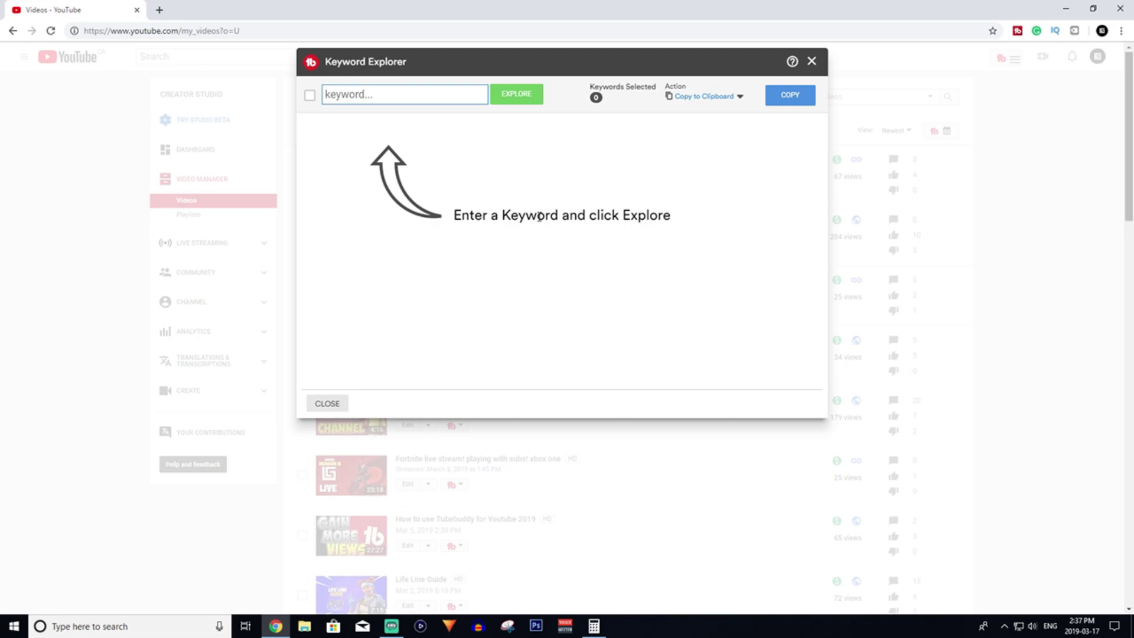
{"action": "type", "text": "ho"}
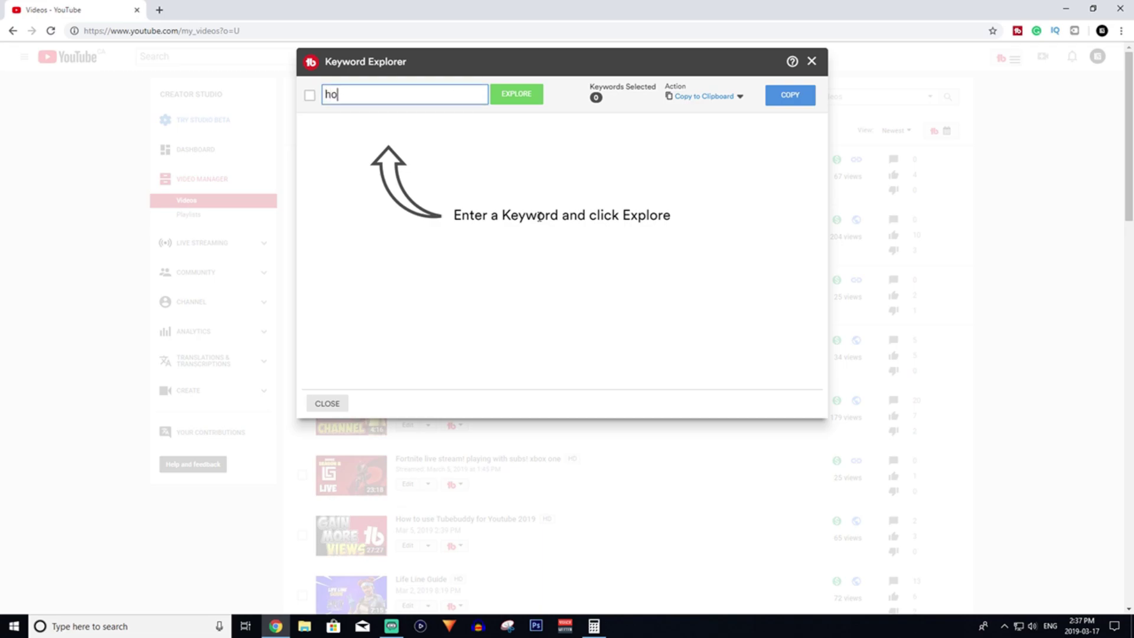
{"action": "type", "text": "w to grow youtub"}
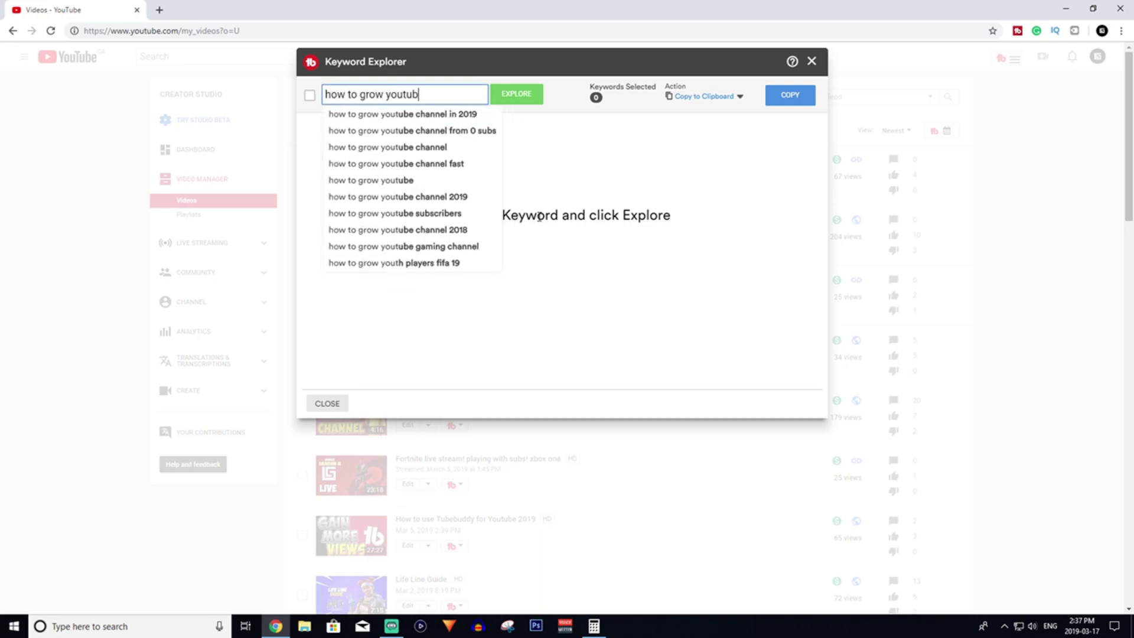
{"action": "type", "text": "e channel with tubebuddy"}
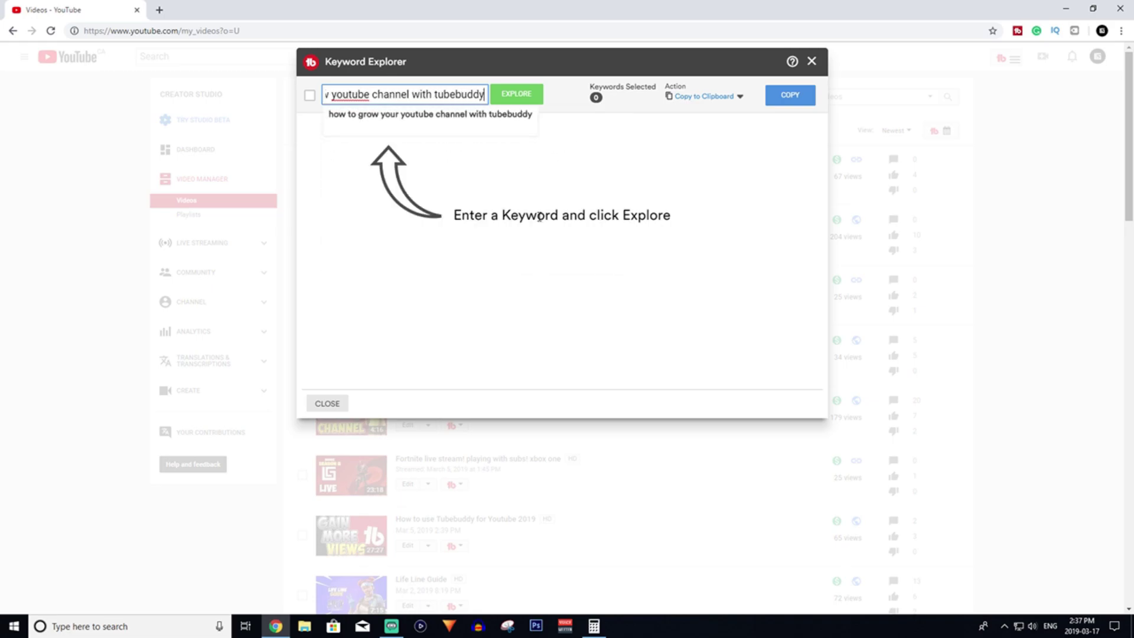
{"action": "key", "text": "Return"}
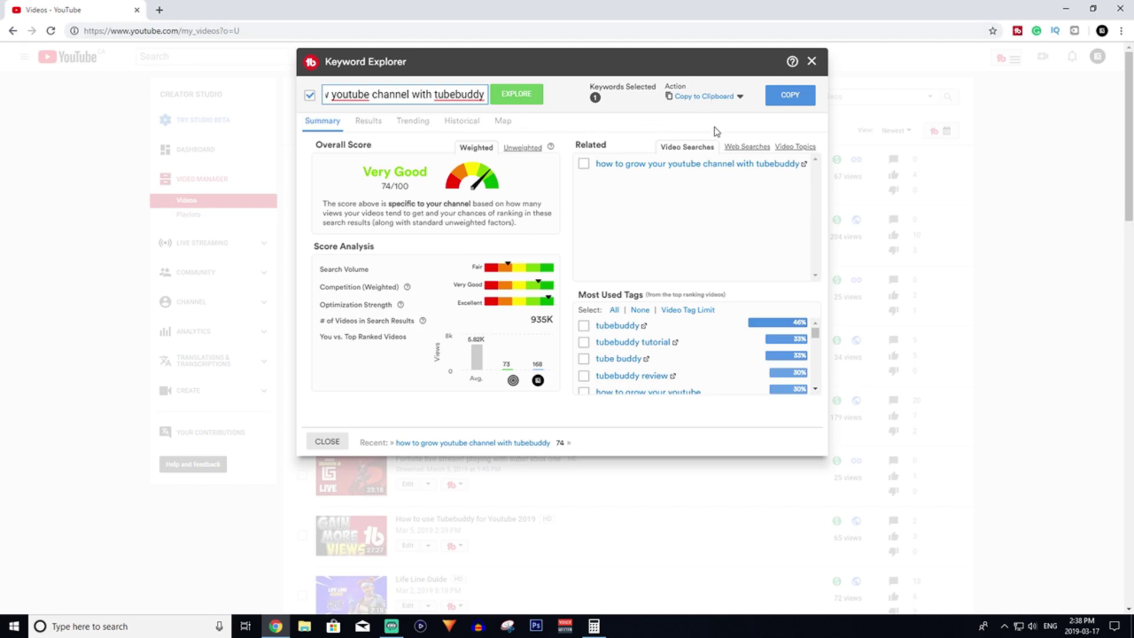
Switch to the unweighted general score and explore the first related search.
{"action": "left_click", "coordinate": [522, 148]}
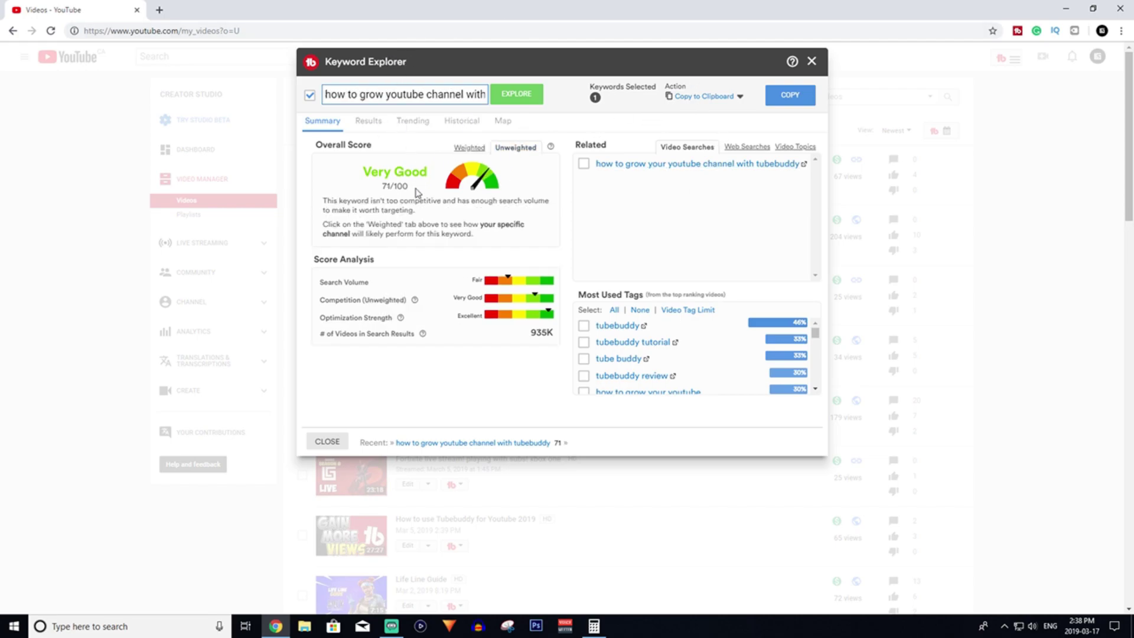
{"action": "right_click", "coordinate": [685, 165]}
{"action": "left_click", "coordinate": [682, 165]}
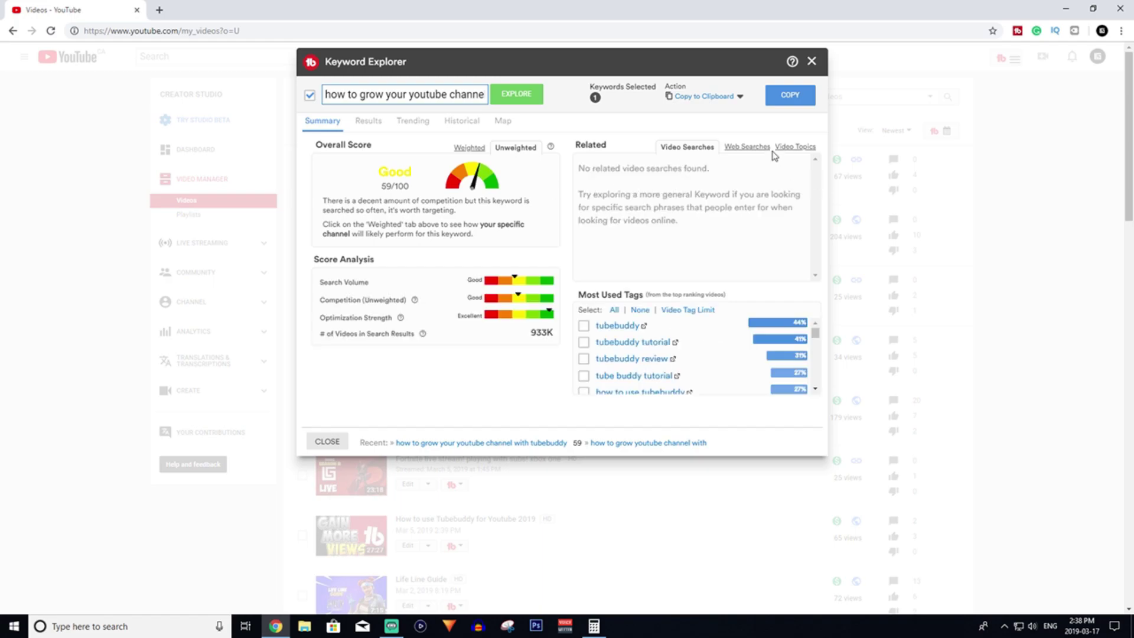
{"action": "double_click", "coordinate": [734, 147]}
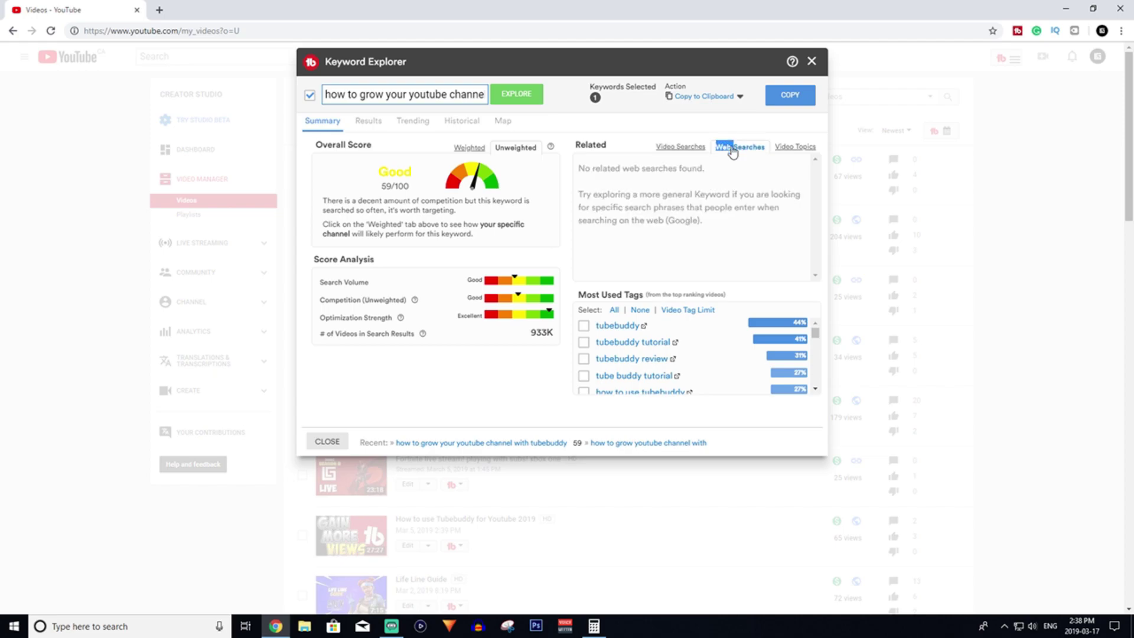
Explore 'youtube', compare its weighted and unweighted scores, then explore 'youtube keyword research tool 2019'.
{"action": "triple_click", "coordinate": [409, 90]}
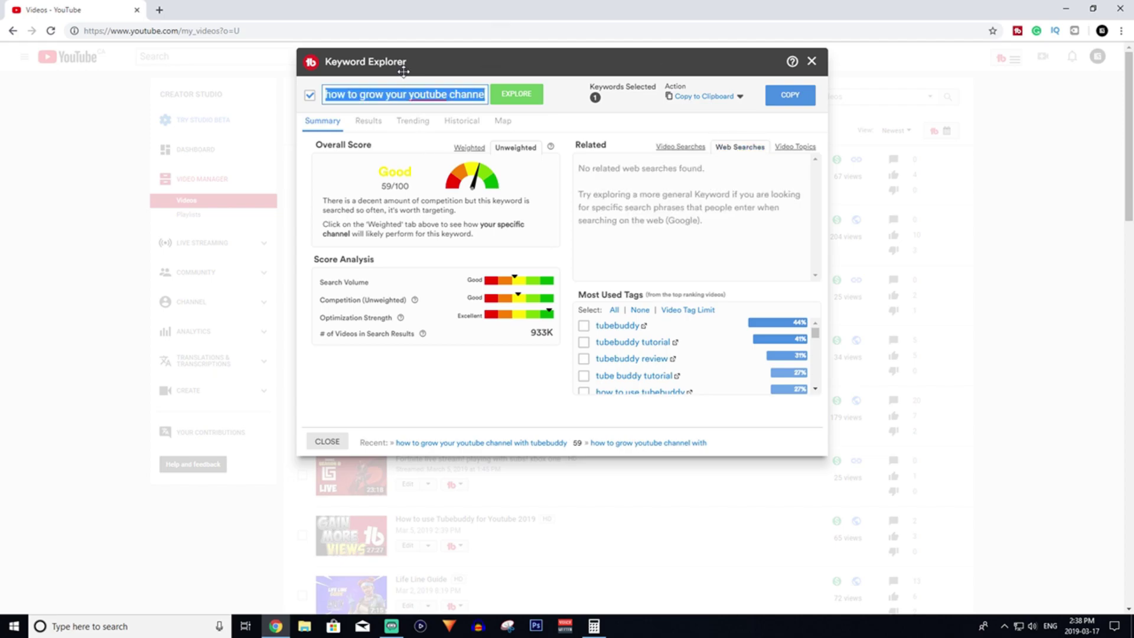
{"action": "type", "text": "youtube"}
{"action": "key", "text": "Return"}
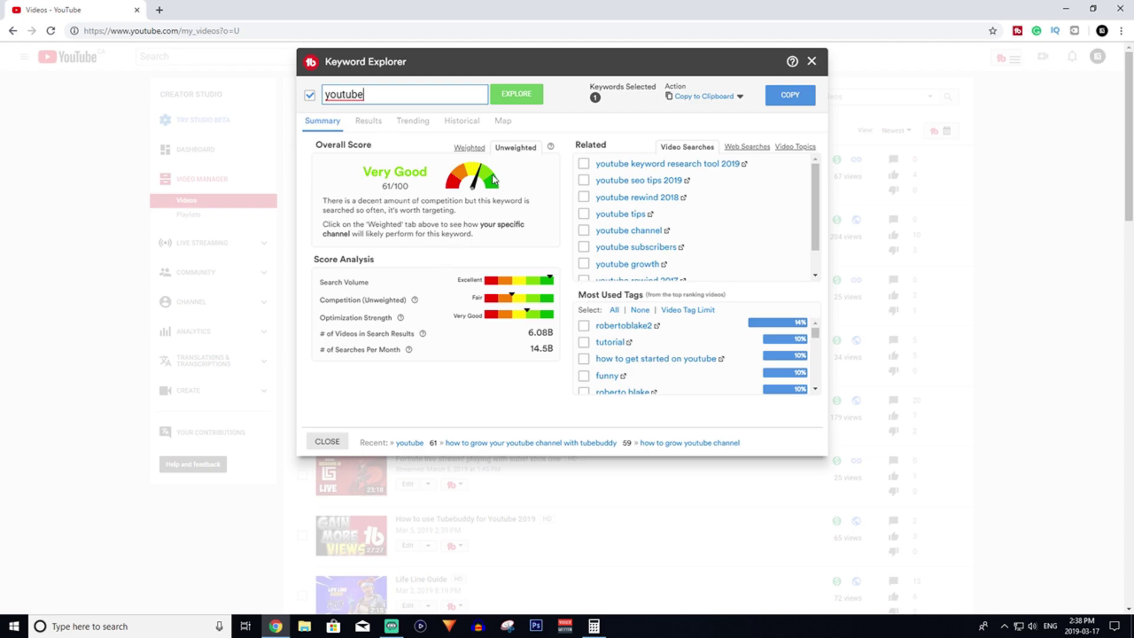
{"action": "left_click", "coordinate": [468, 147]}
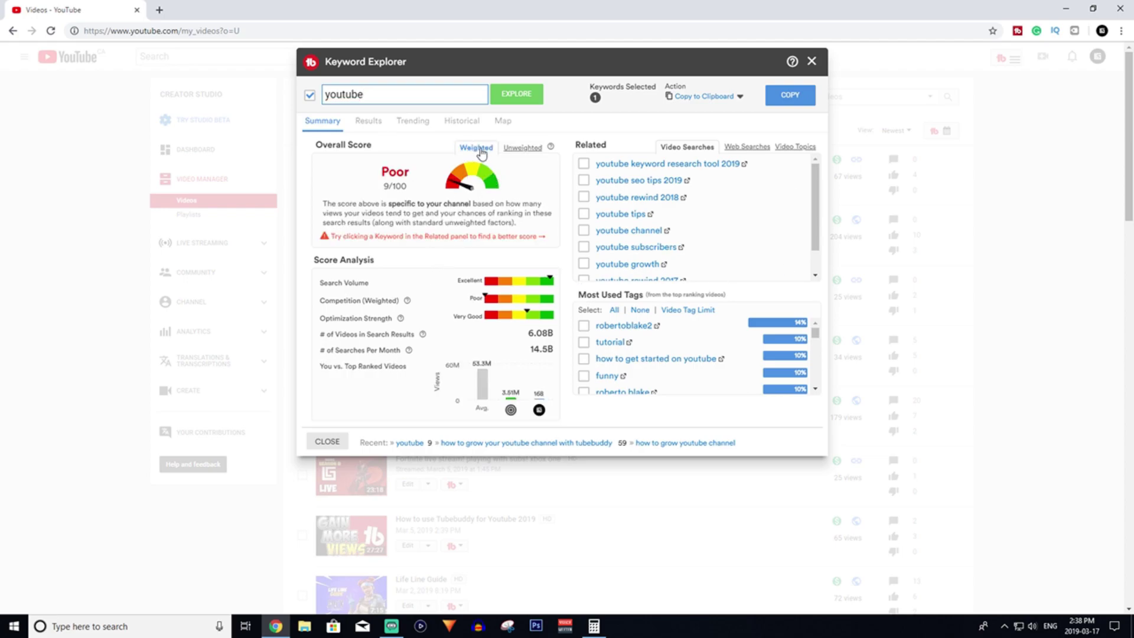
{"action": "left_click", "coordinate": [512, 152]}
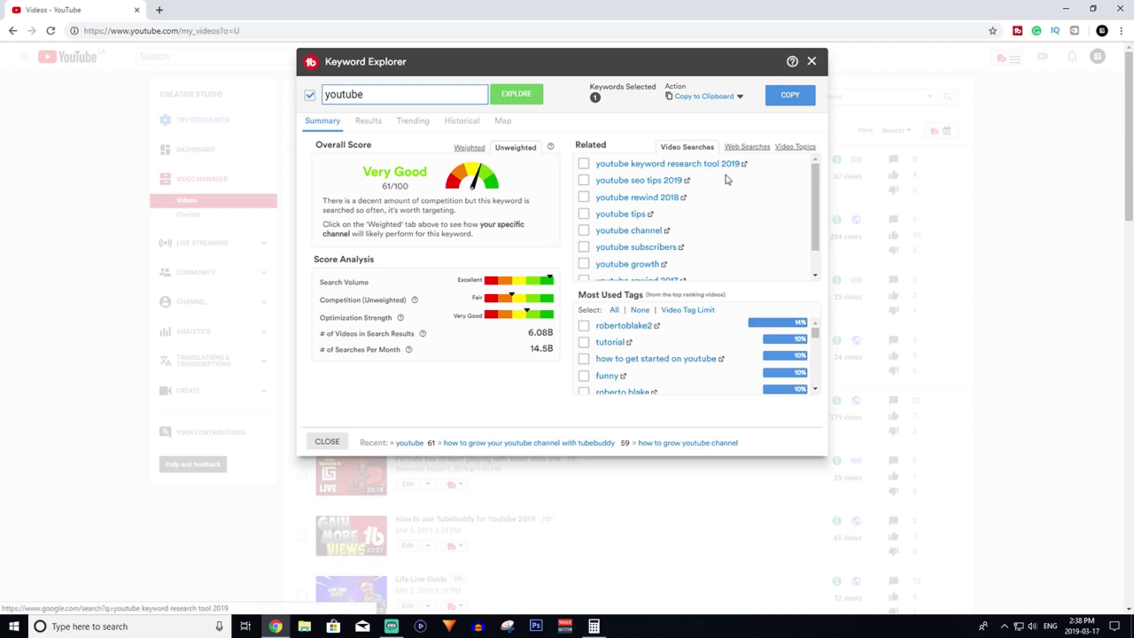
{"action": "left_click", "coordinate": [697, 166]}
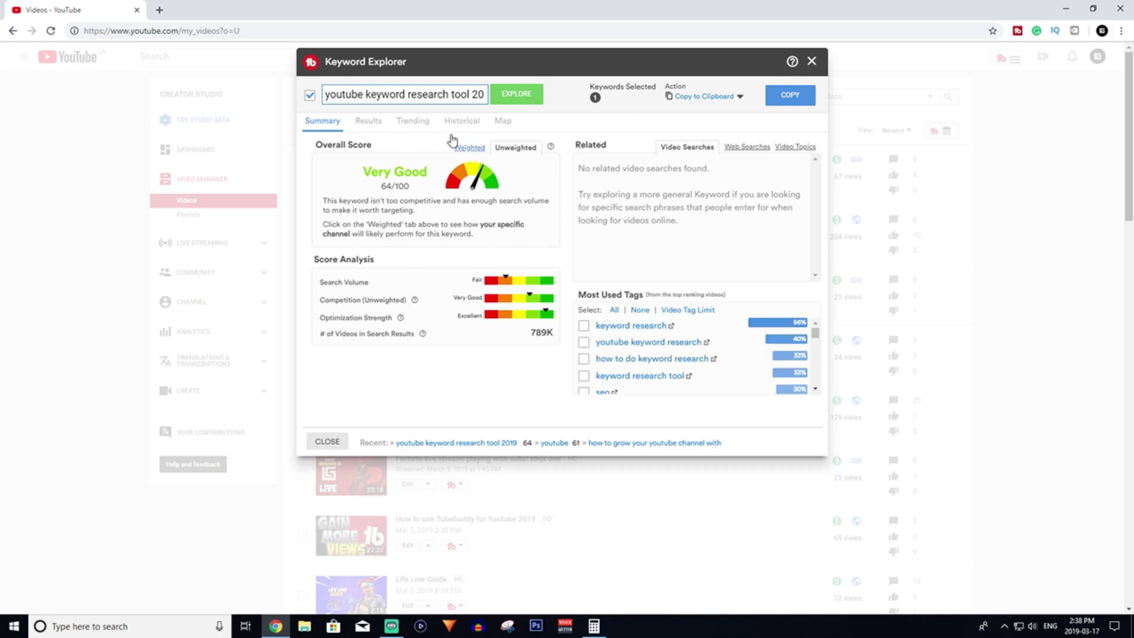
Trim the keyword back to 'youtube', re-explore it, and list related web searches and video topics.
{"action": "double_click", "coordinate": [734, 149]}
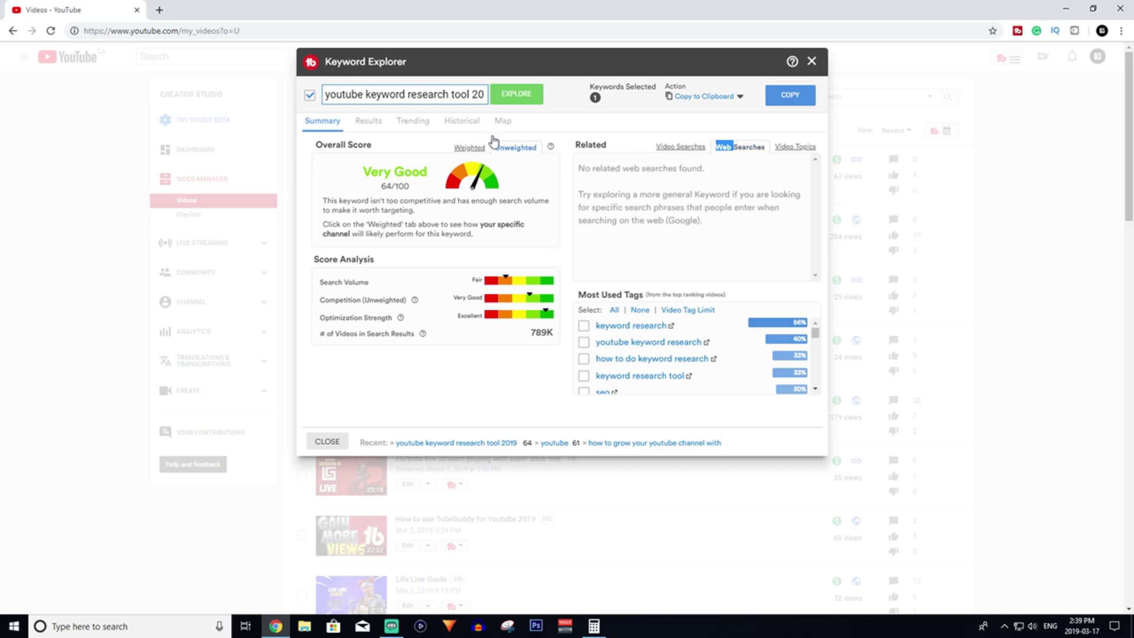
{"action": "left_click_drag", "start_coordinate": [361, 94], "coordinate": [703, 104]}
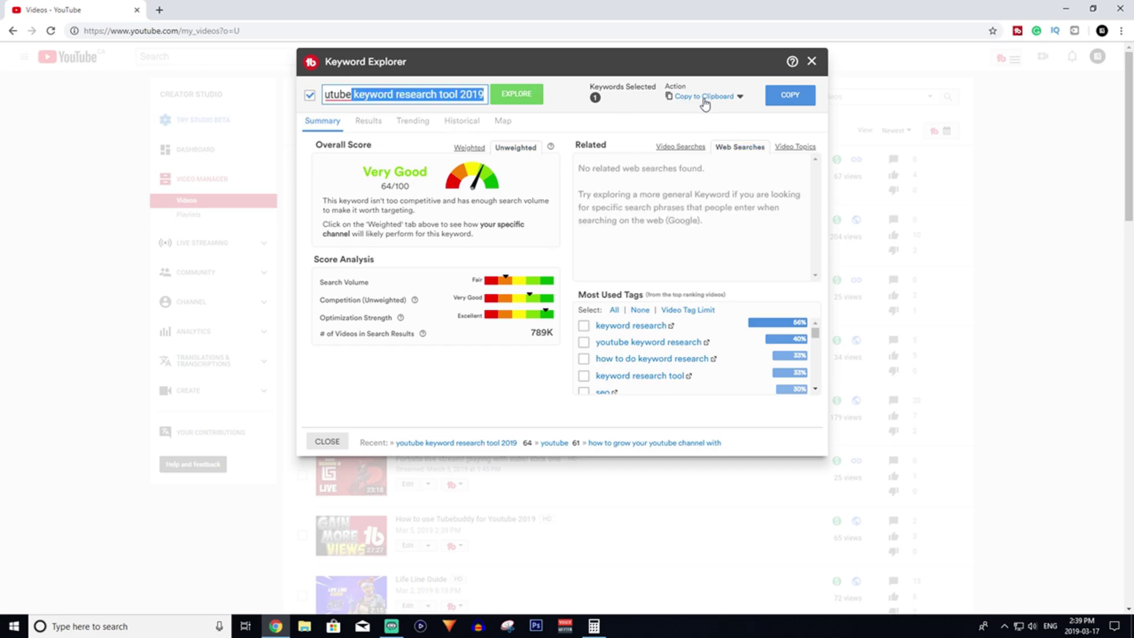
{"action": "key", "text": "BackSpace"}
{"action": "key", "text": "Return"}
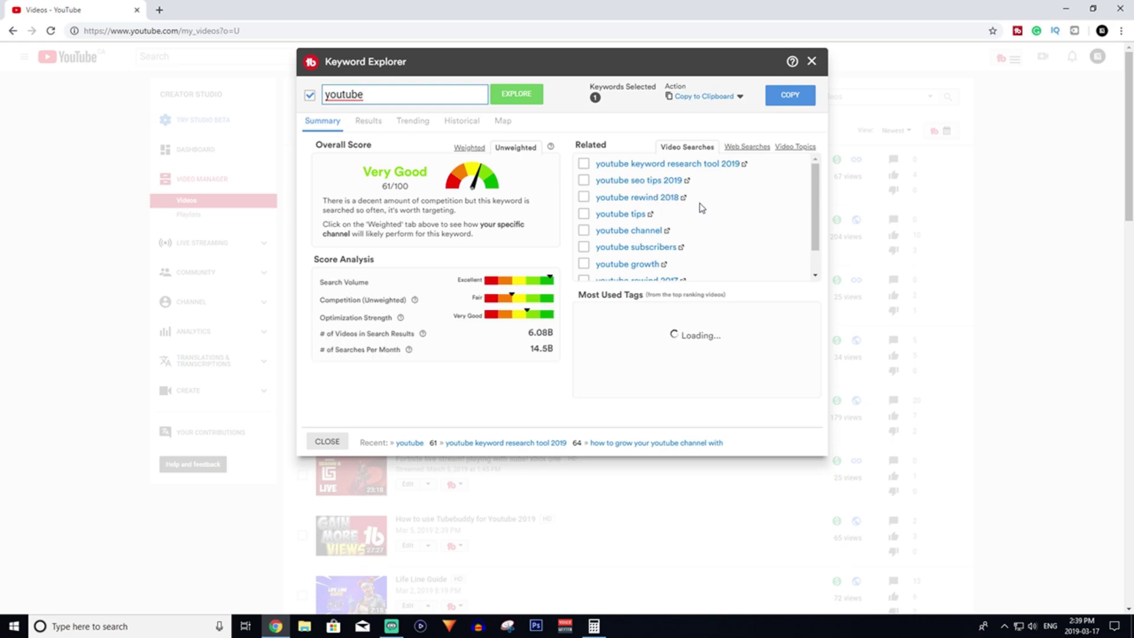
{"action": "left_click", "coordinate": [734, 148]}
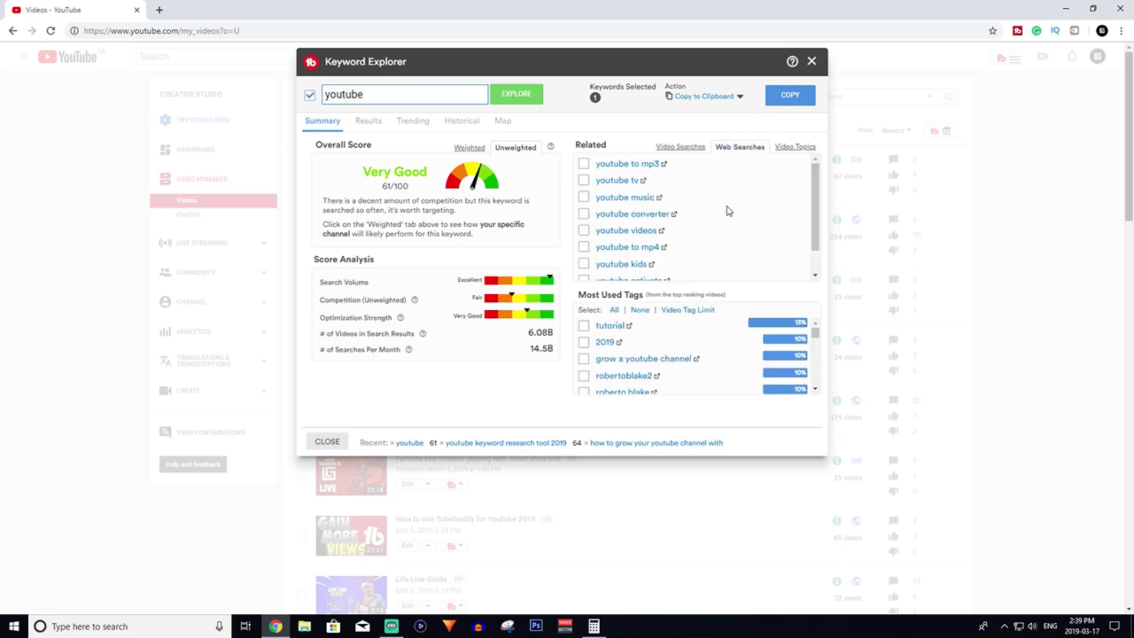
{"action": "left_click", "coordinate": [786, 148]}
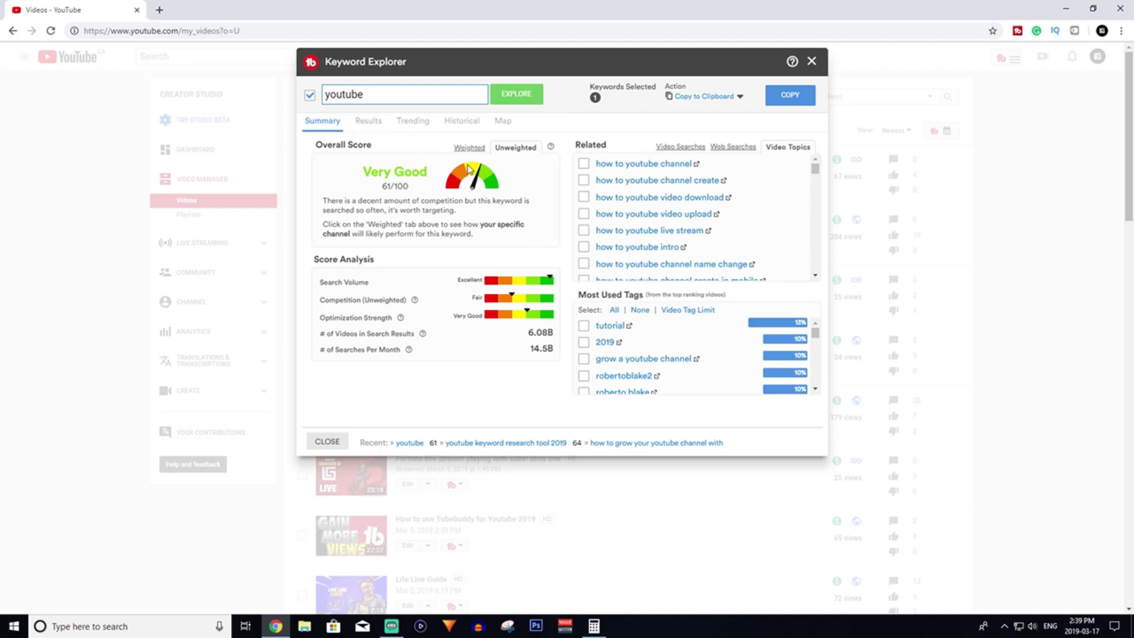
Scroll through the top search results for 'youtube', then show its rising and top trending queries.
{"action": "left_click", "coordinate": [370, 125]}
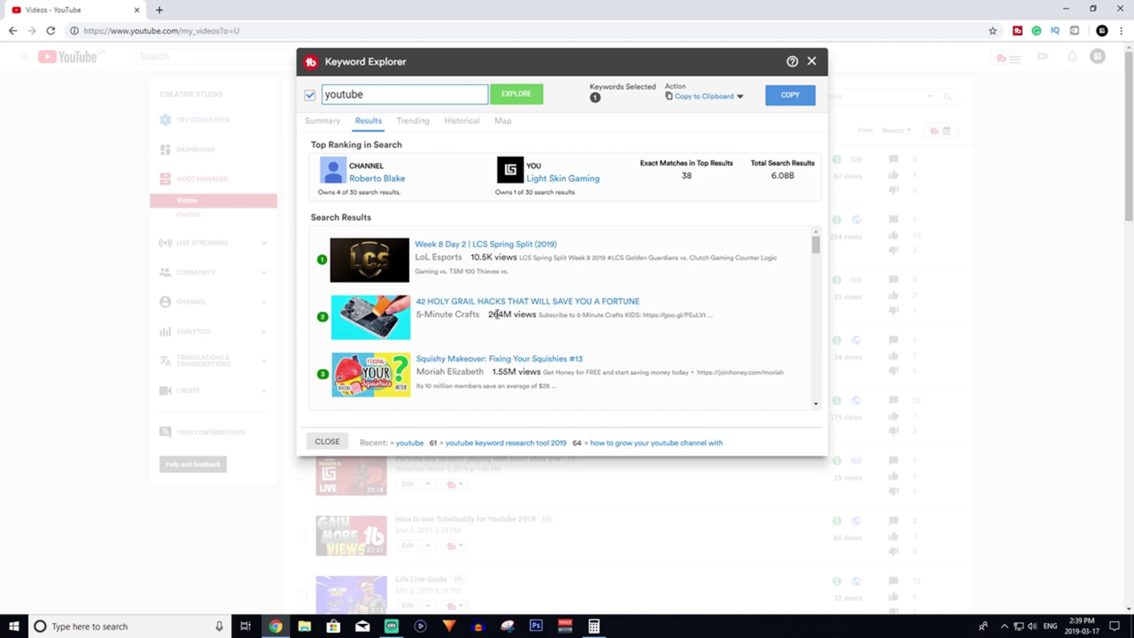
{"action": "scroll", "coordinate": [496, 314], "scroll_direction": "down", "scroll_amount": 1}
{"action": "scroll", "coordinate": [490, 367], "scroll_direction": "down", "scroll_amount": 1}
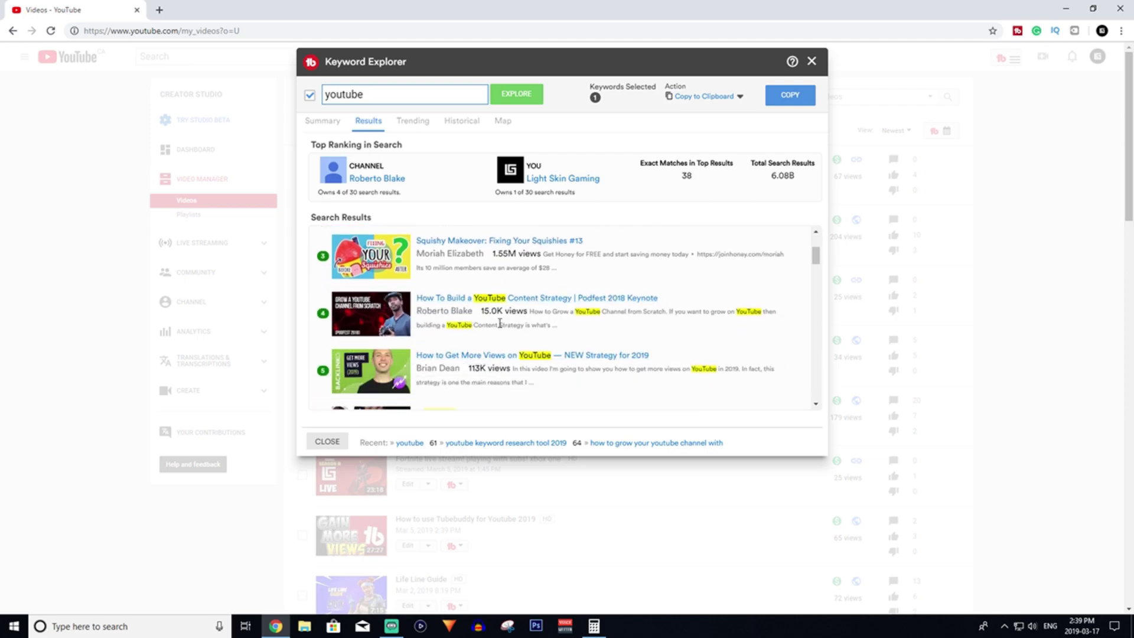
{"action": "scroll", "coordinate": [448, 331], "scroll_direction": "up", "scroll_amount": 1}
{"action": "scroll", "coordinate": [490, 340], "scroll_direction": "up", "scroll_amount": 1}
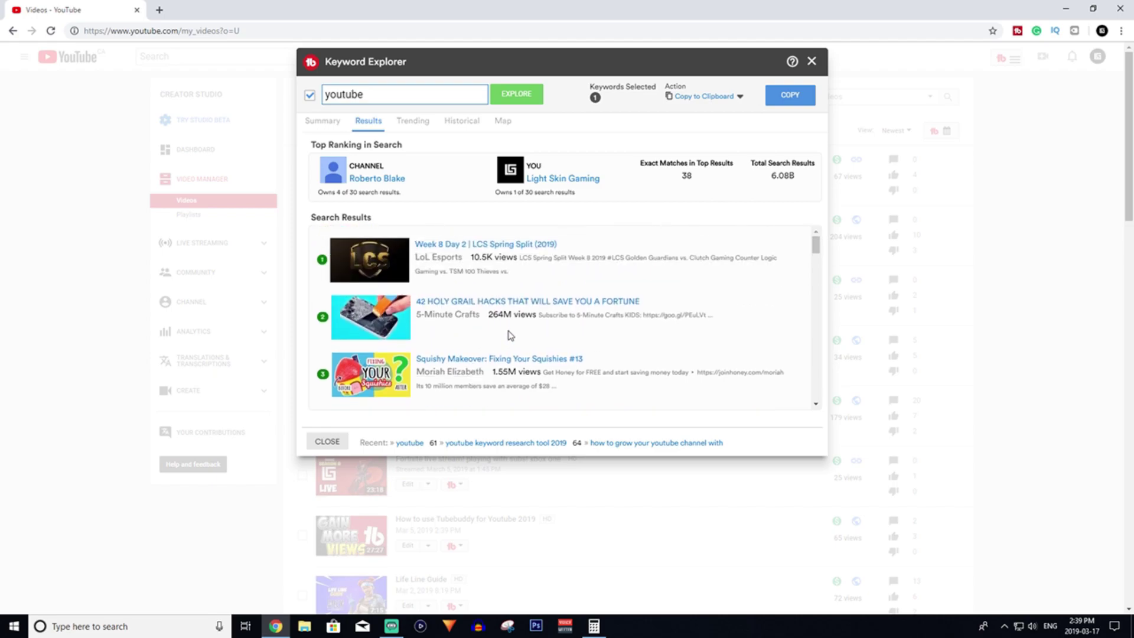
{"action": "left_click", "coordinate": [413, 121]}
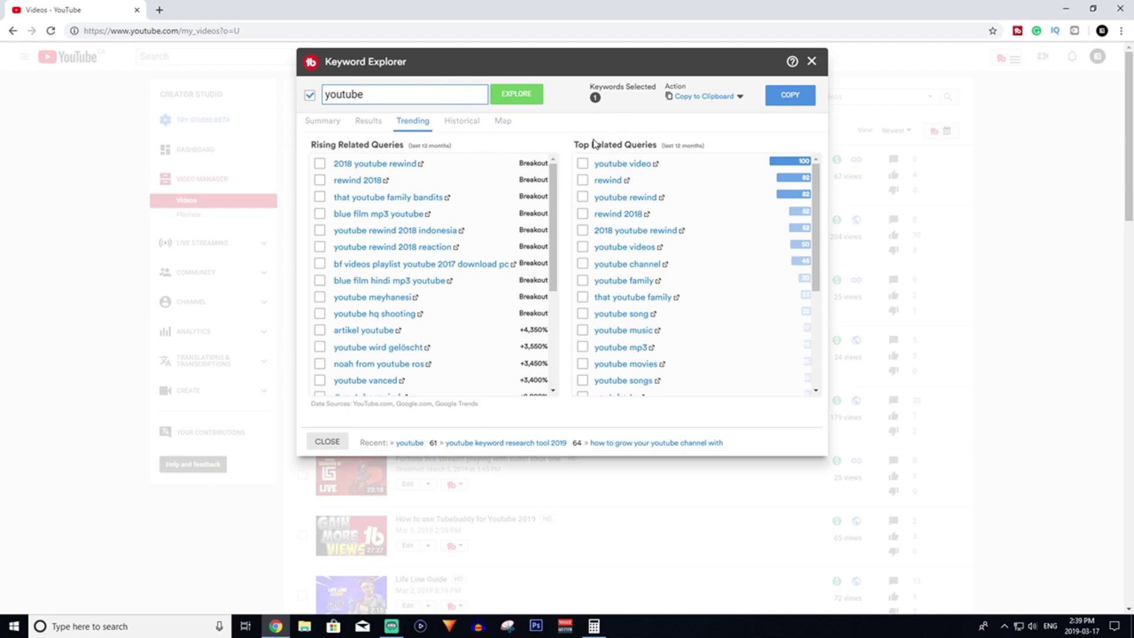
View 'youtube' search interest over the past 12 months, then its worldwide interest-by-region map.
{"action": "left_click", "coordinate": [463, 126]}
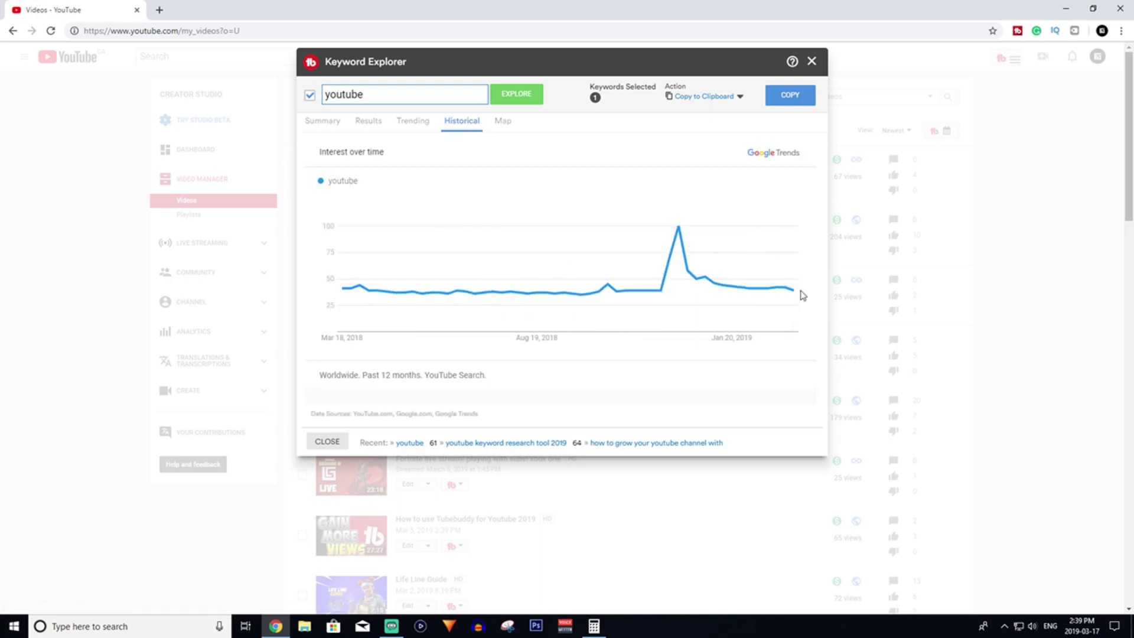
{"action": "left_click", "coordinate": [500, 125]}
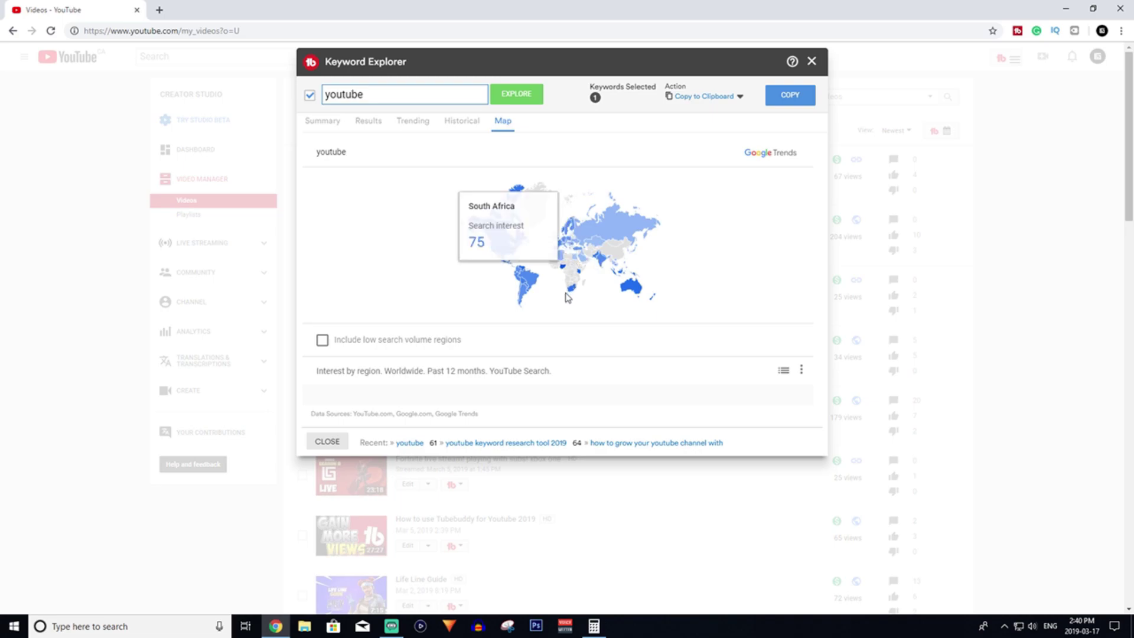
{"action": "mouse_move", "coordinate": [573, 293]}
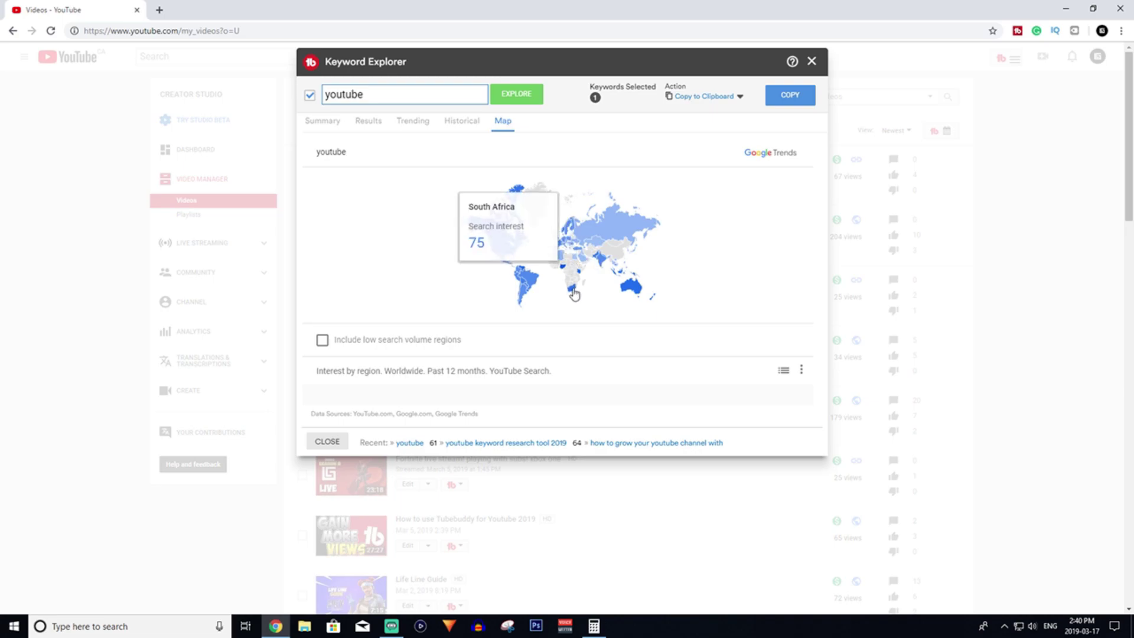
Return to the 'youtube' summary and set the keyword action to the 'ideas' tag list.
{"action": "left_click", "coordinate": [317, 126]}
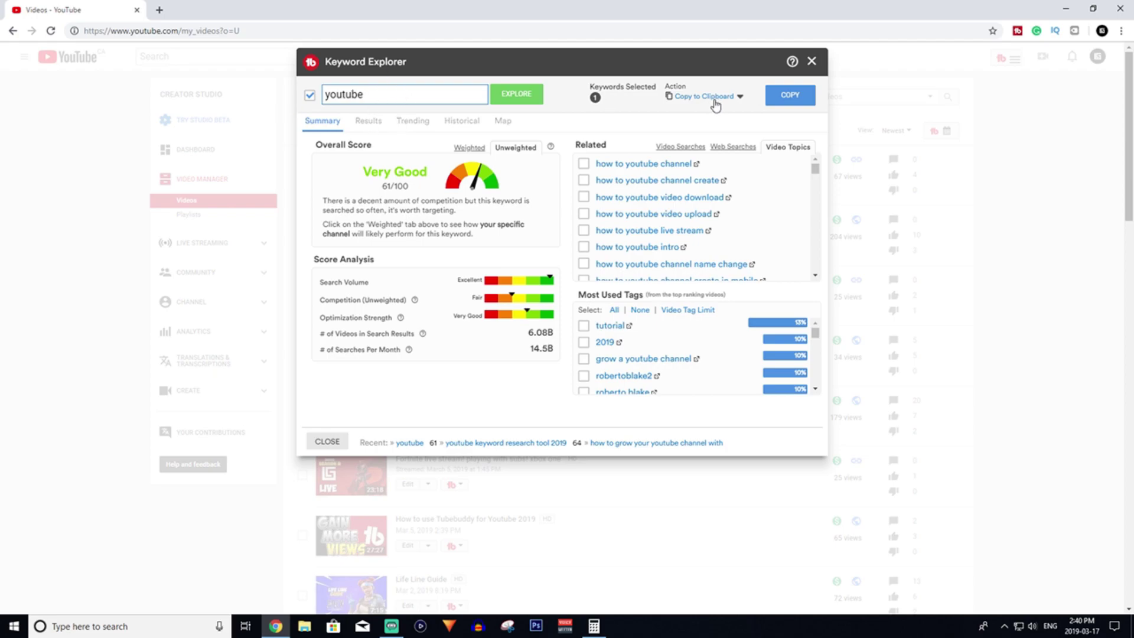
{"action": "double_click", "coordinate": [414, 90]}
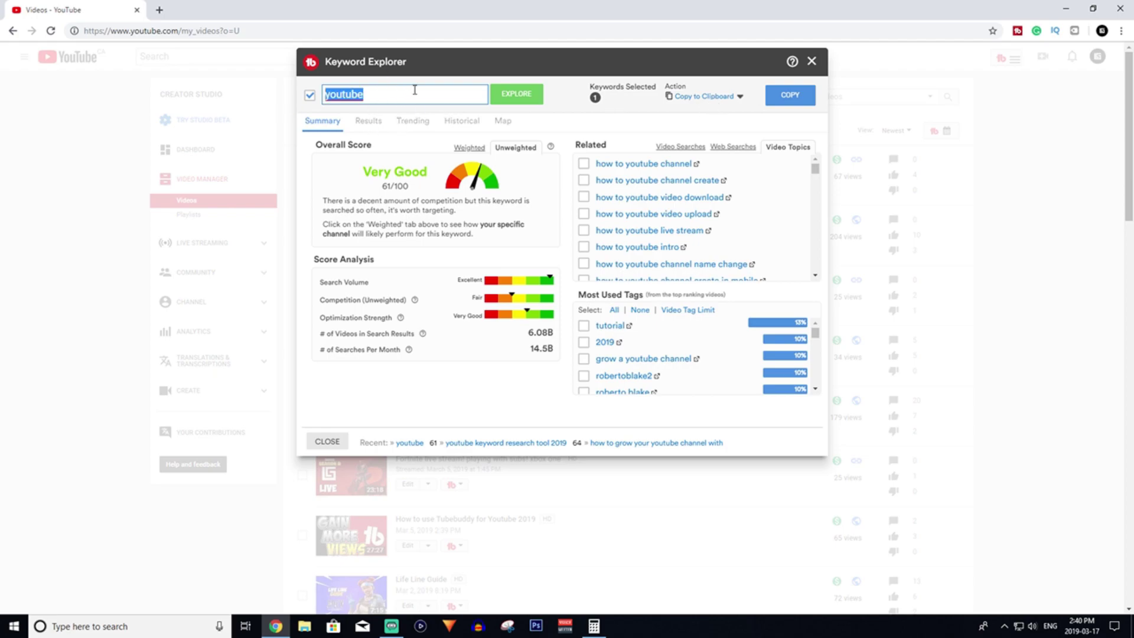
{"action": "left_click", "coordinate": [567, 98]}
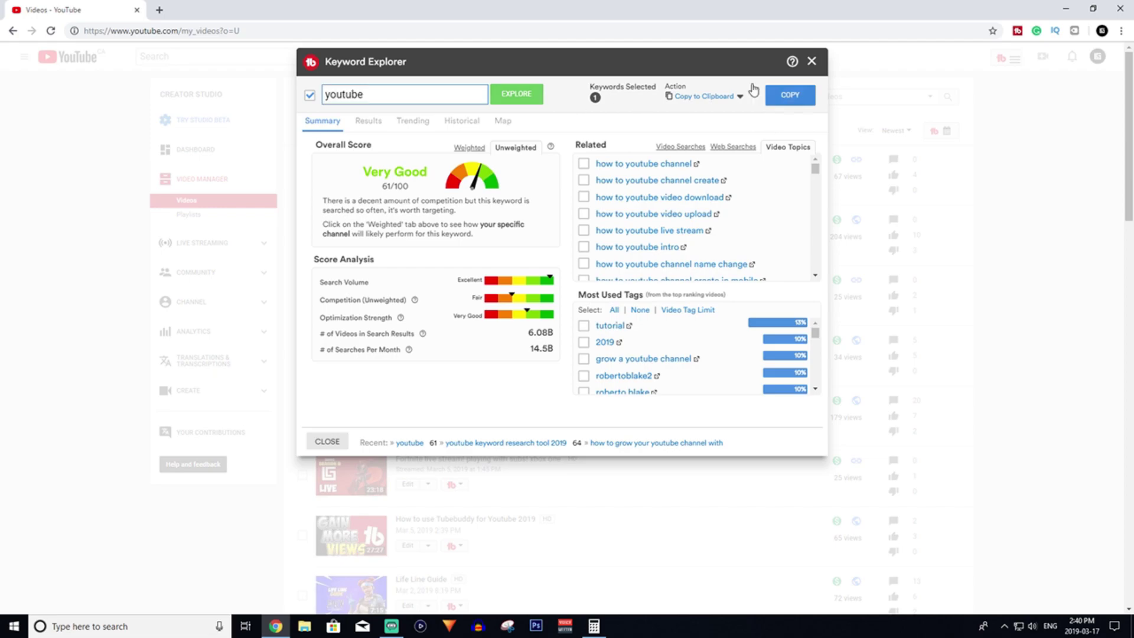
{"action": "left_click", "coordinate": [715, 97]}
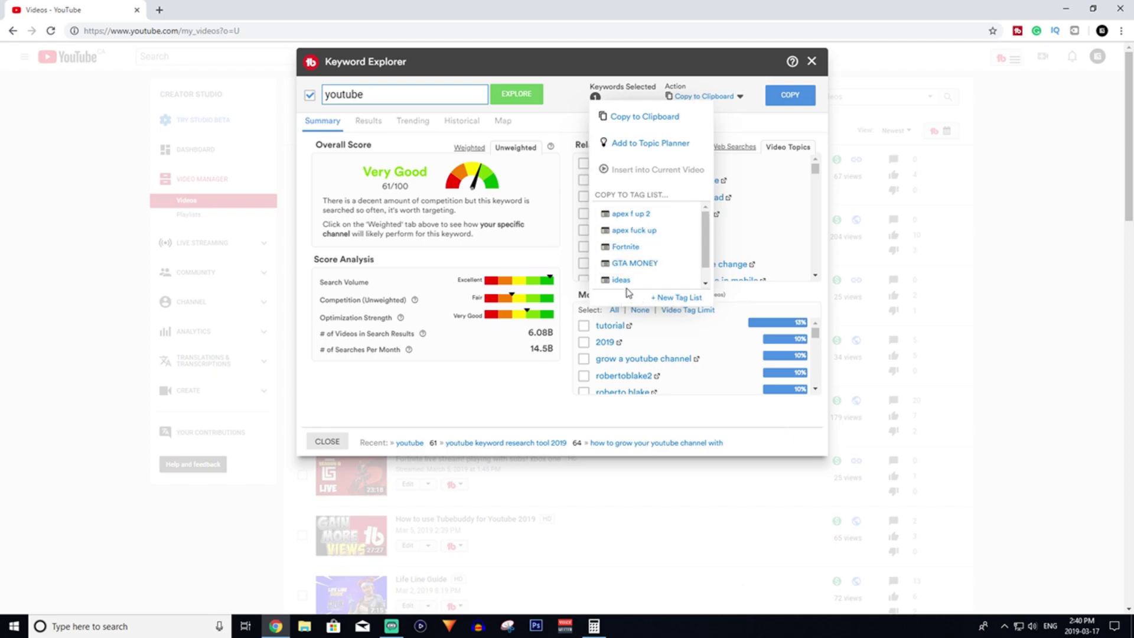
{"action": "left_click", "coordinate": [620, 280]}
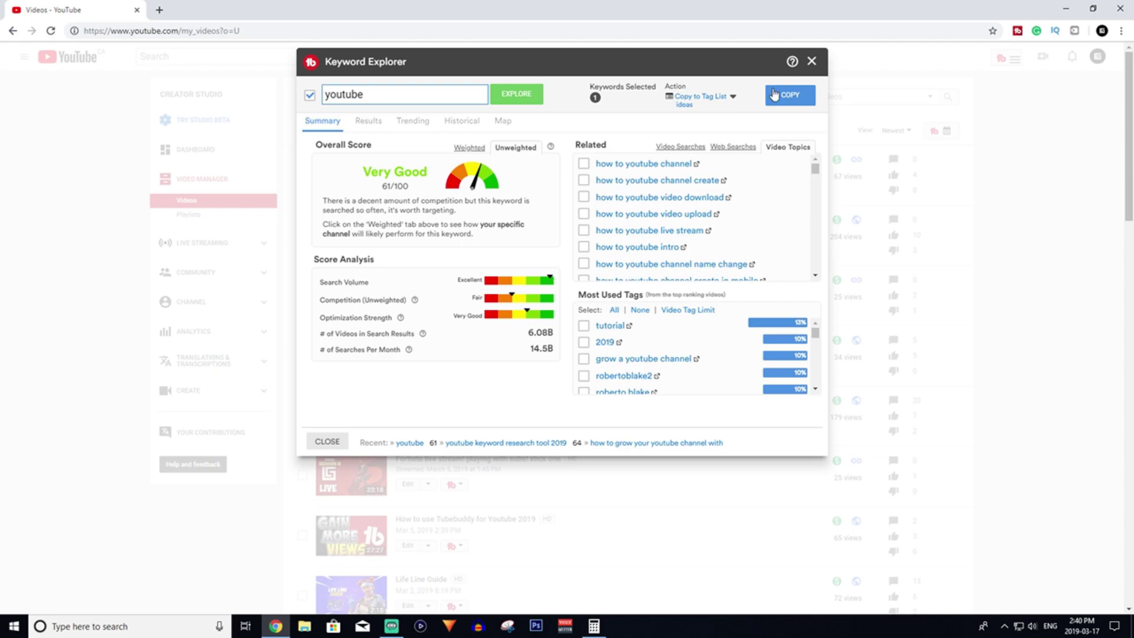